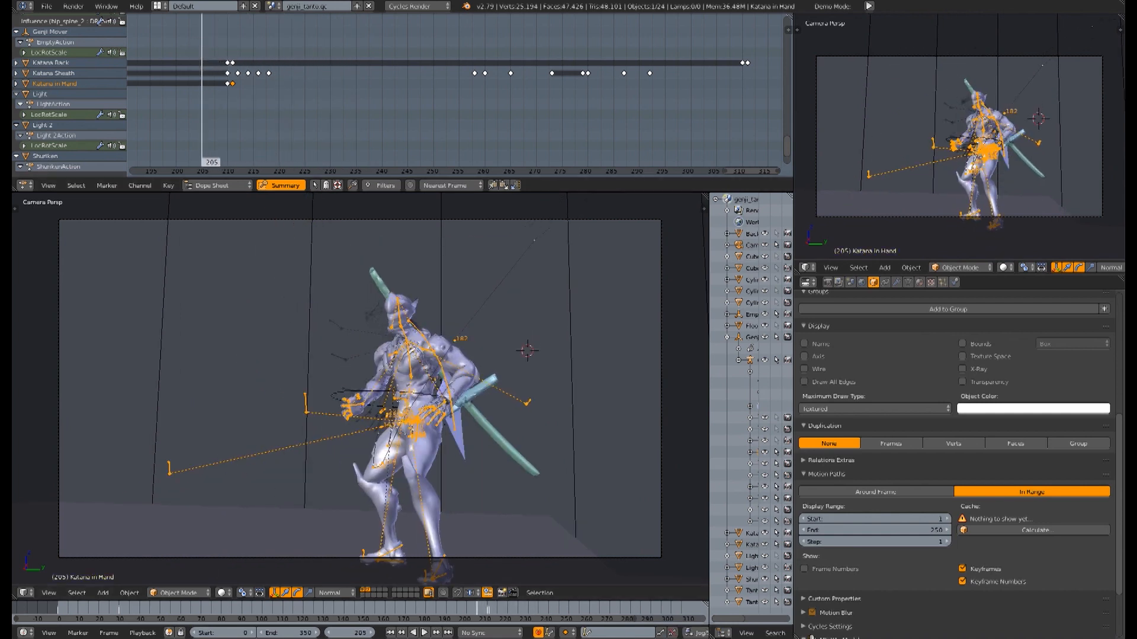
Switch to the web browser and open the Star Wars Fan Awards 2018 voting page.
key("alt+Tab")
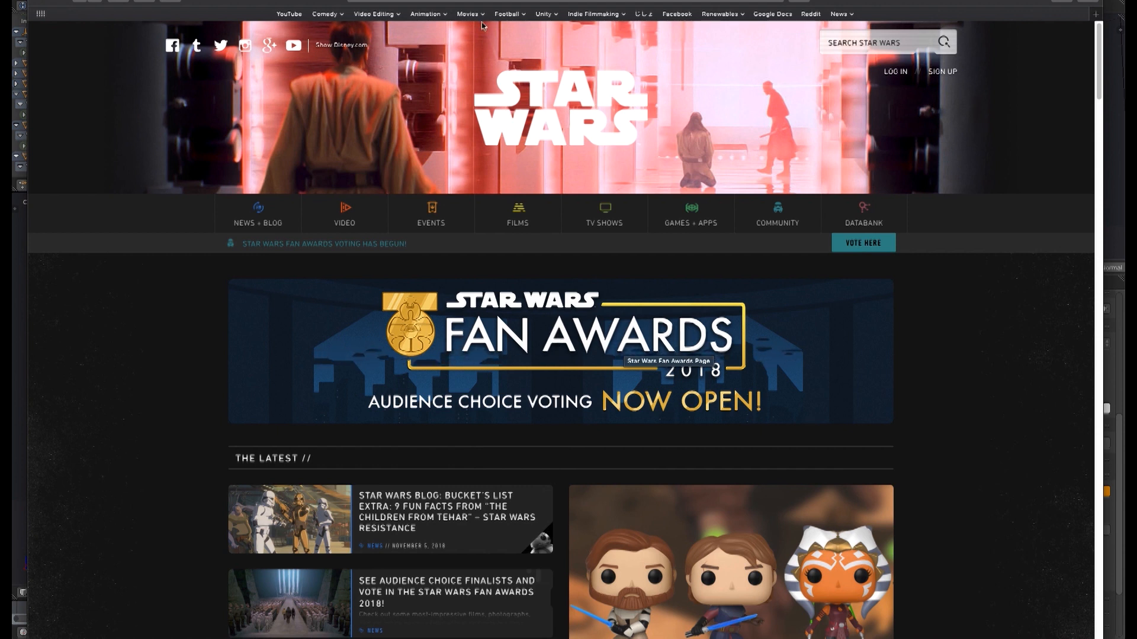
left_click(565, 346)
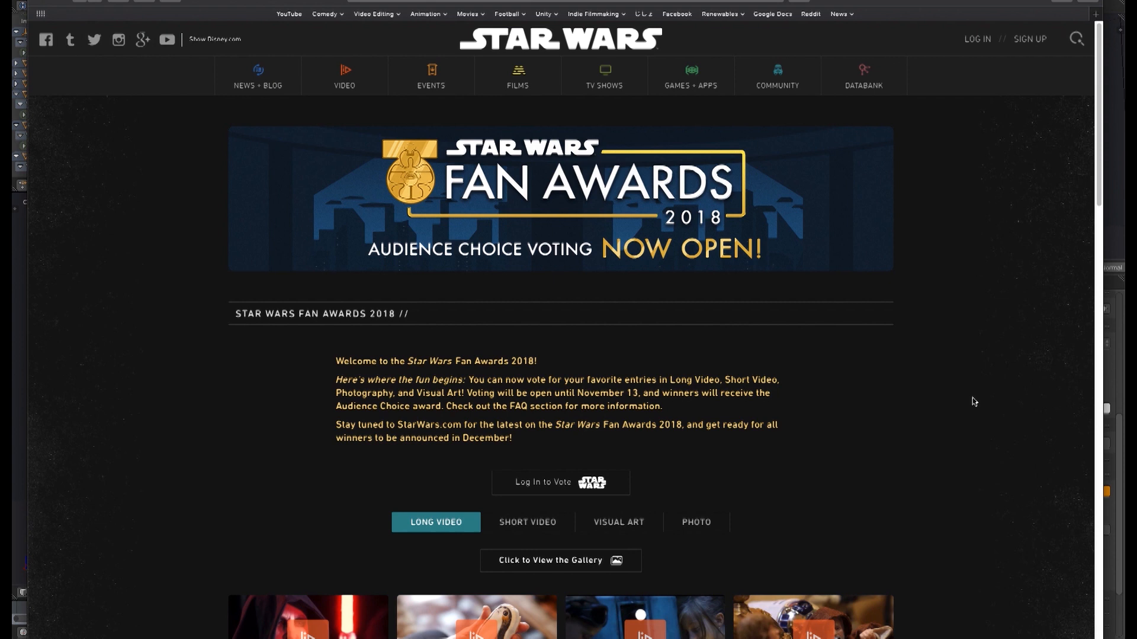
scroll(966, 401, "down", 3)
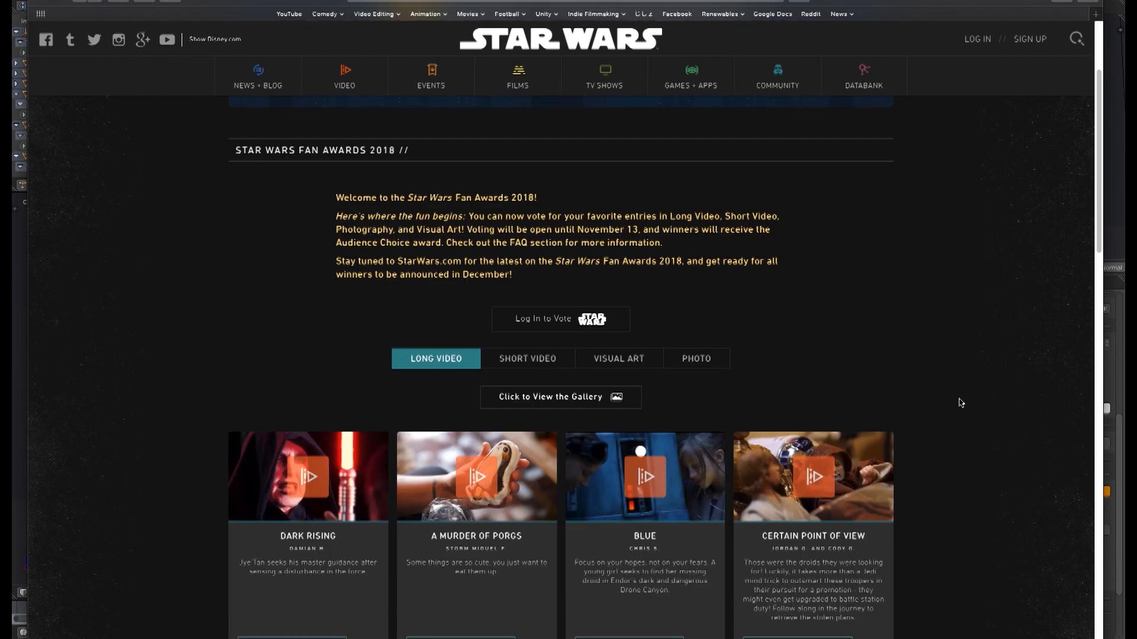
scroll(960, 402, "down", 2)
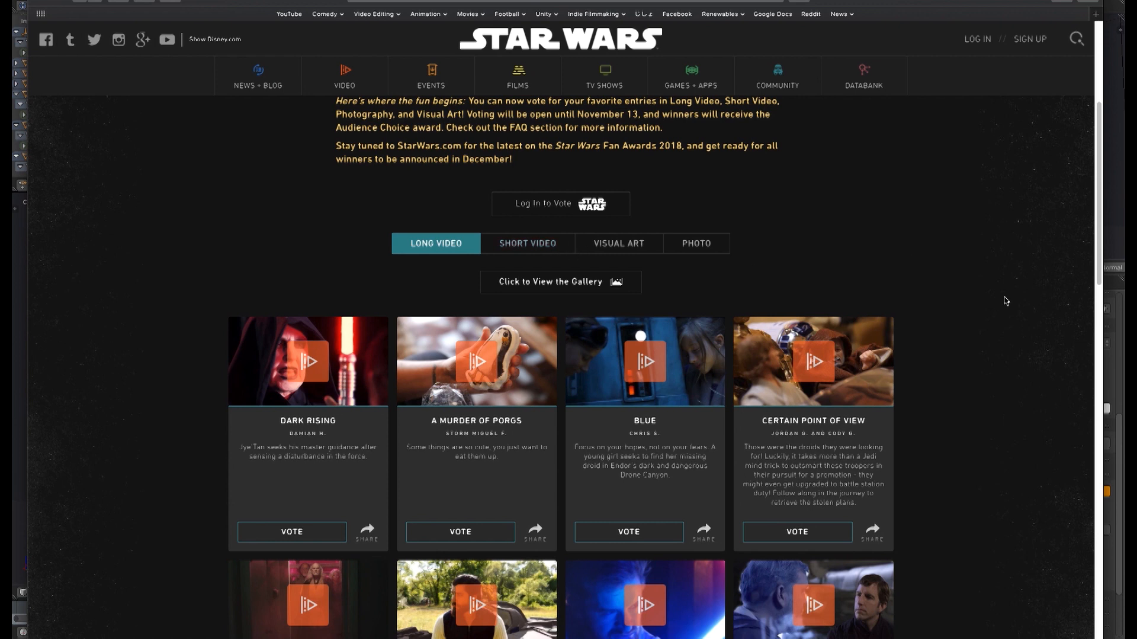
Look through the Long Video entries of the Star Wars Fan Awards from the first row to the last.
scroll(1006, 296, "down", 11)
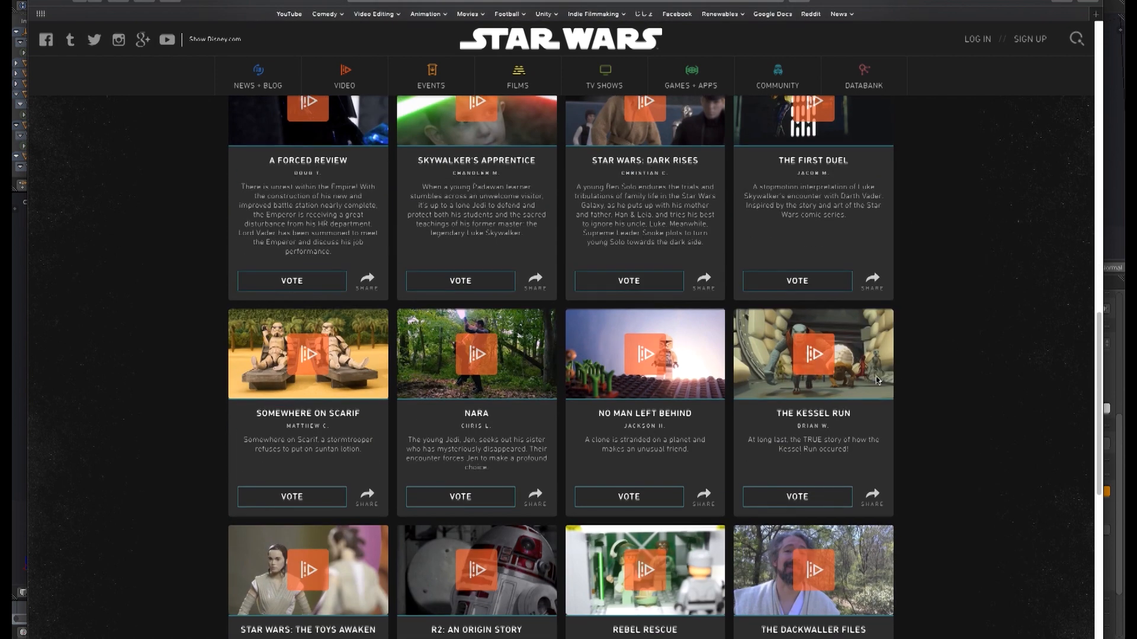
scroll(877, 349, "down", 2)
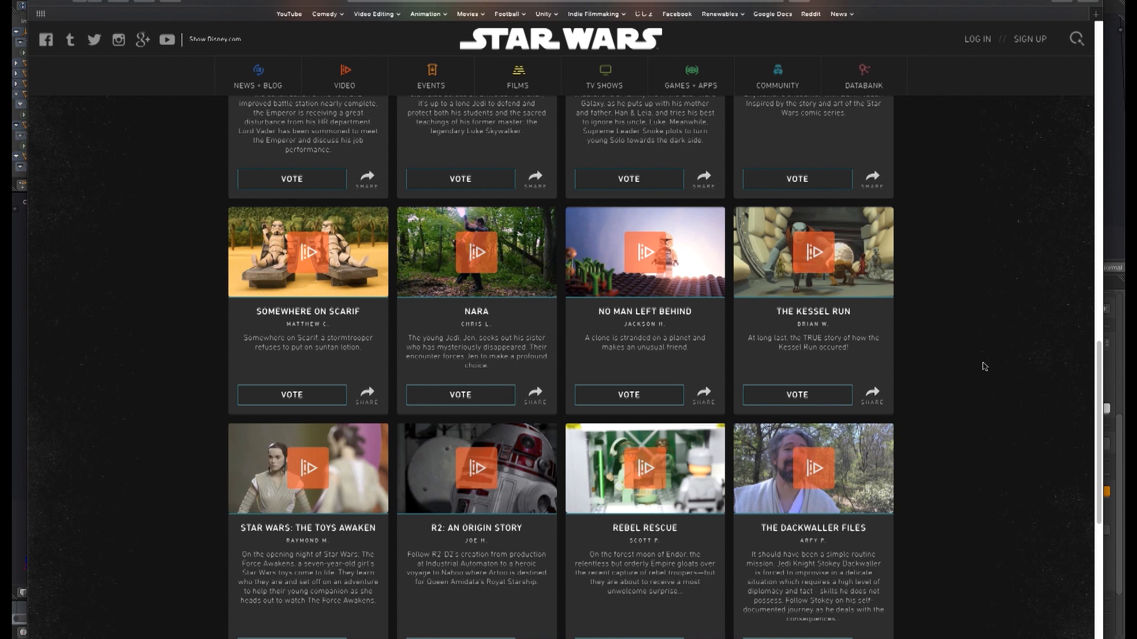
scroll(944, 406, "down", 5)
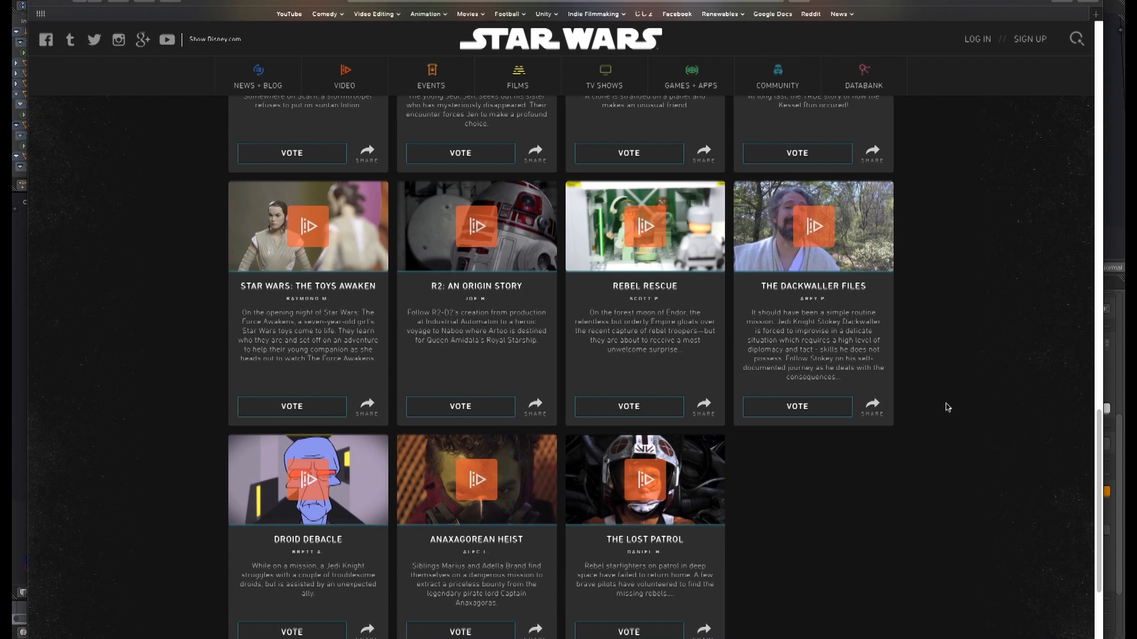
scroll(939, 394, "up", 20)
scroll(934, 389, "down", 10)
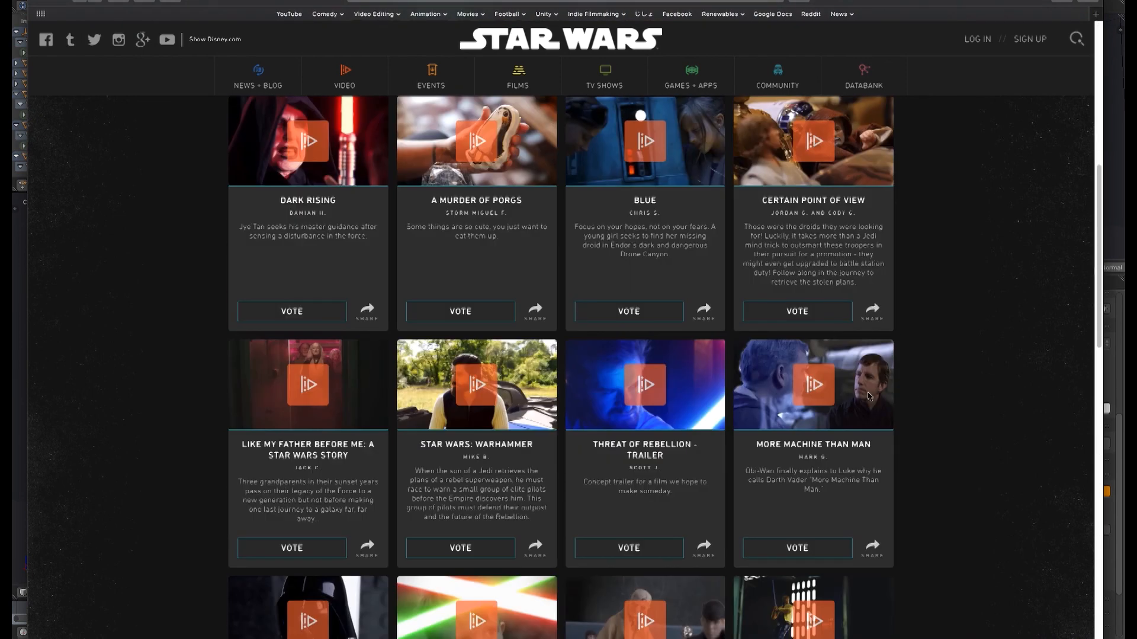
scroll(934, 405, "up", 8)
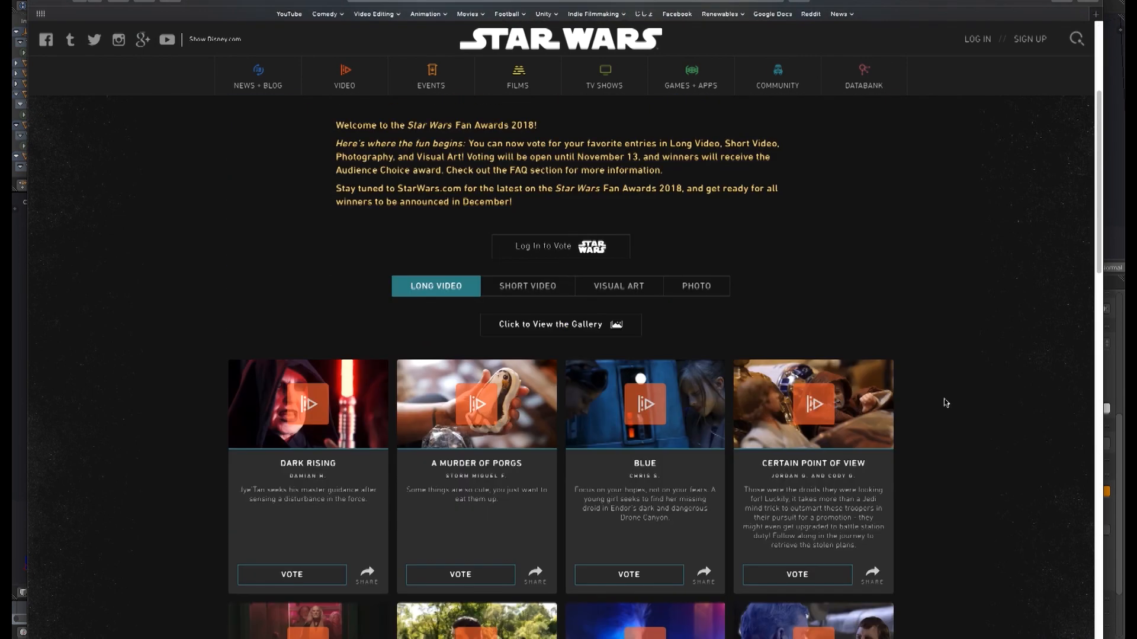
scroll(944, 401, "down", 14)
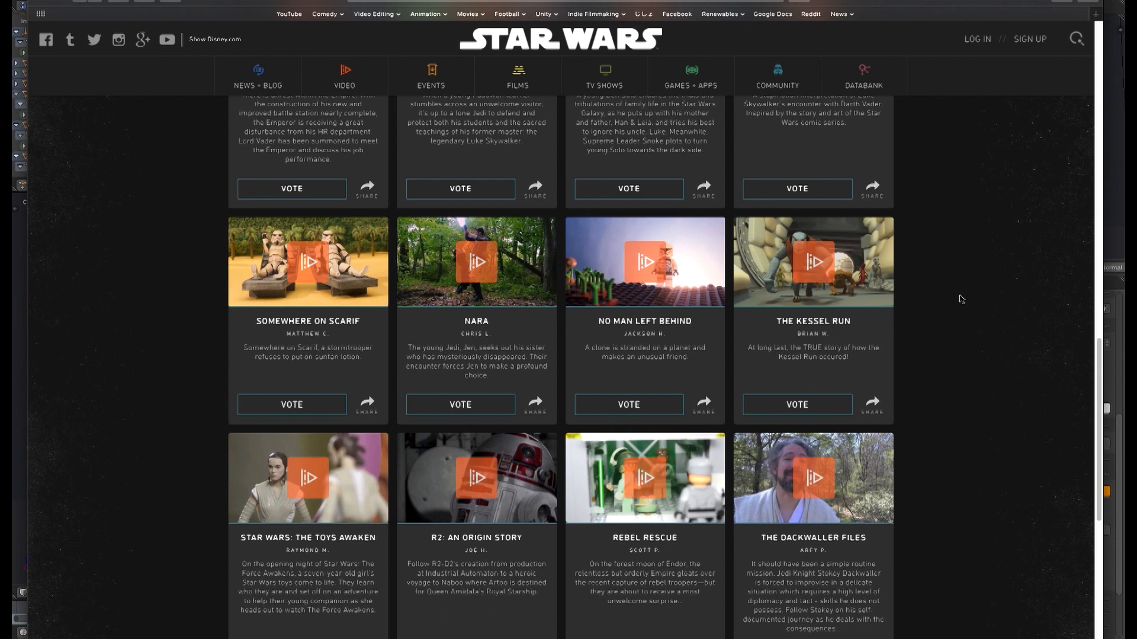
scroll(944, 326, "down", 10)
scroll(948, 330, "up", 20)
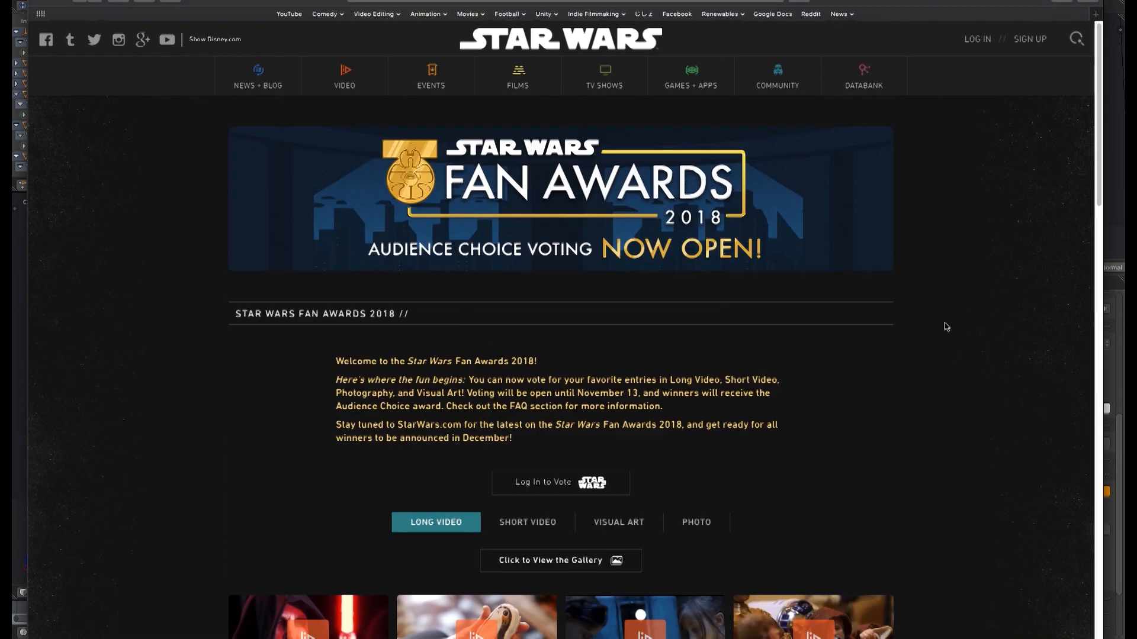
Show the Short Video entries and look through them, including Grievous Versus Praetorians.
scroll(941, 324, "down", 3)
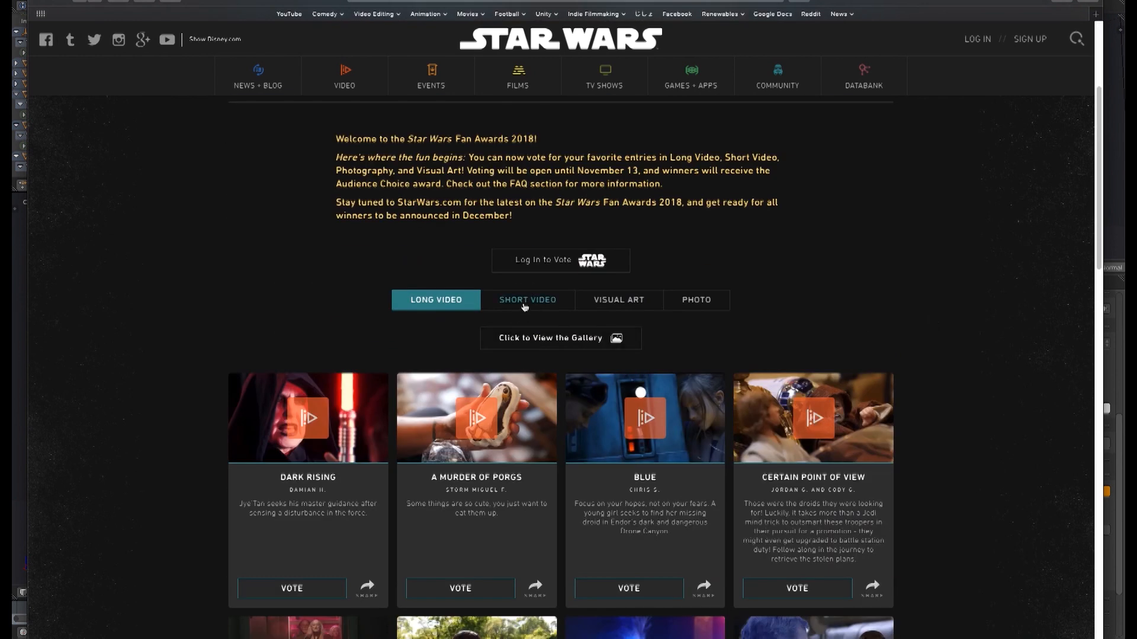
left_click(524, 307)
scroll(937, 337, "down", 5)
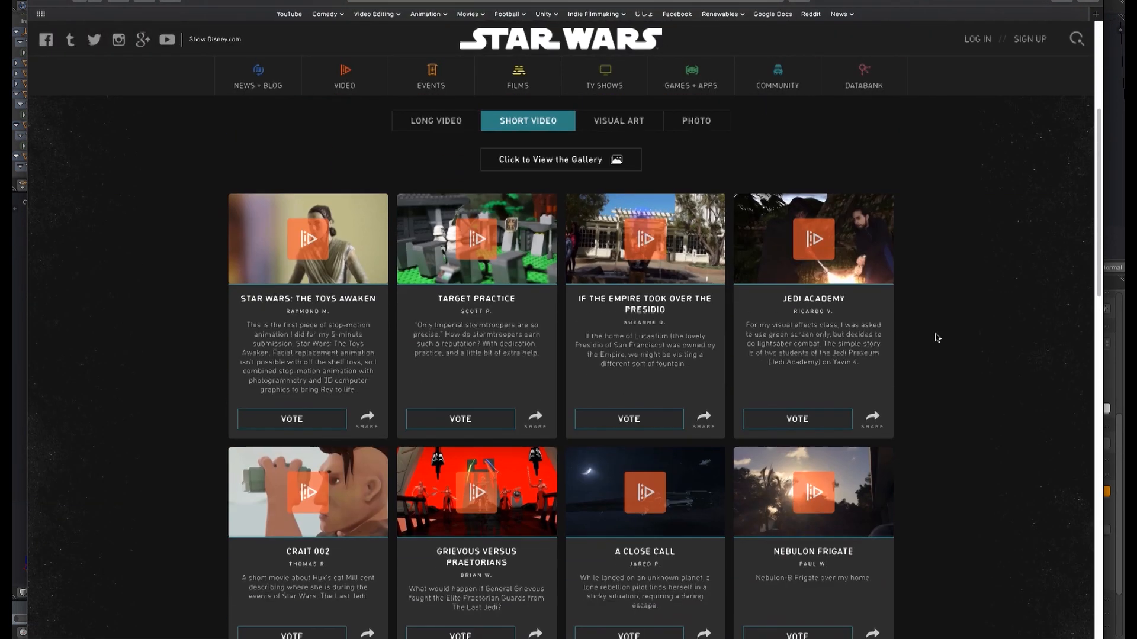
scroll(999, 348, "down", 2)
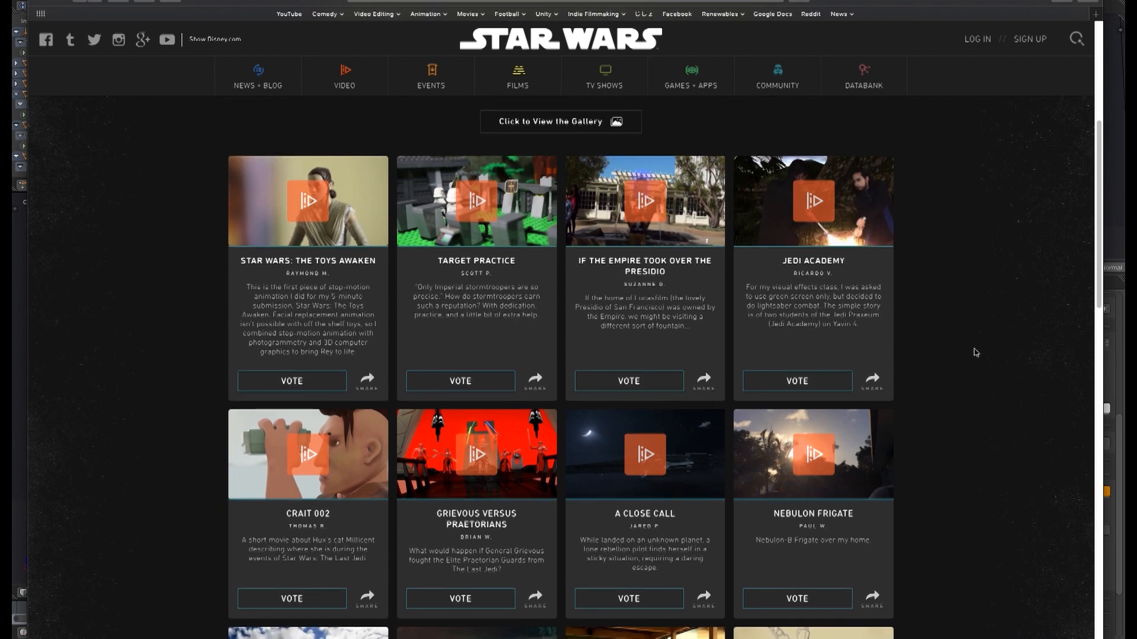
scroll(981, 353, "down", 1)
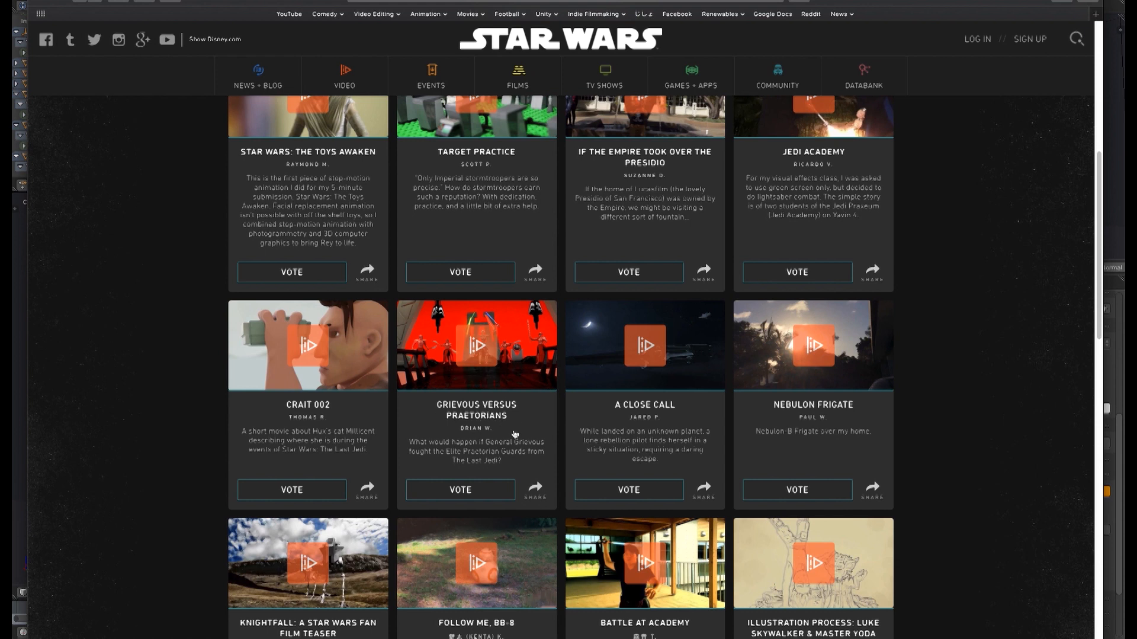
scroll(944, 394, "down", 6)
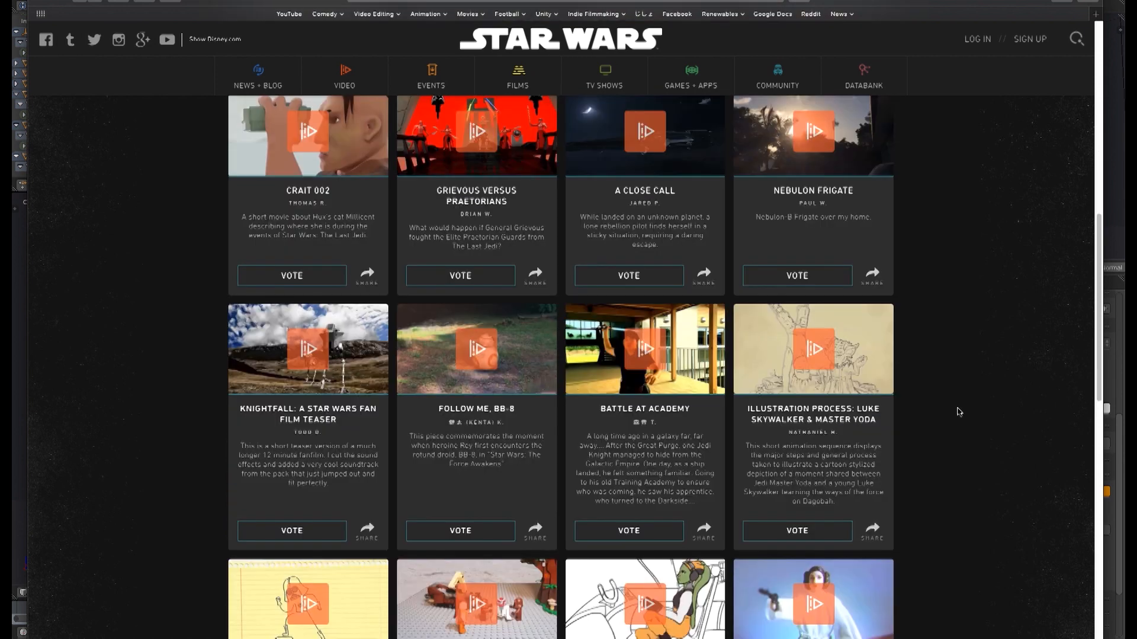
scroll(974, 409, "up", 12)
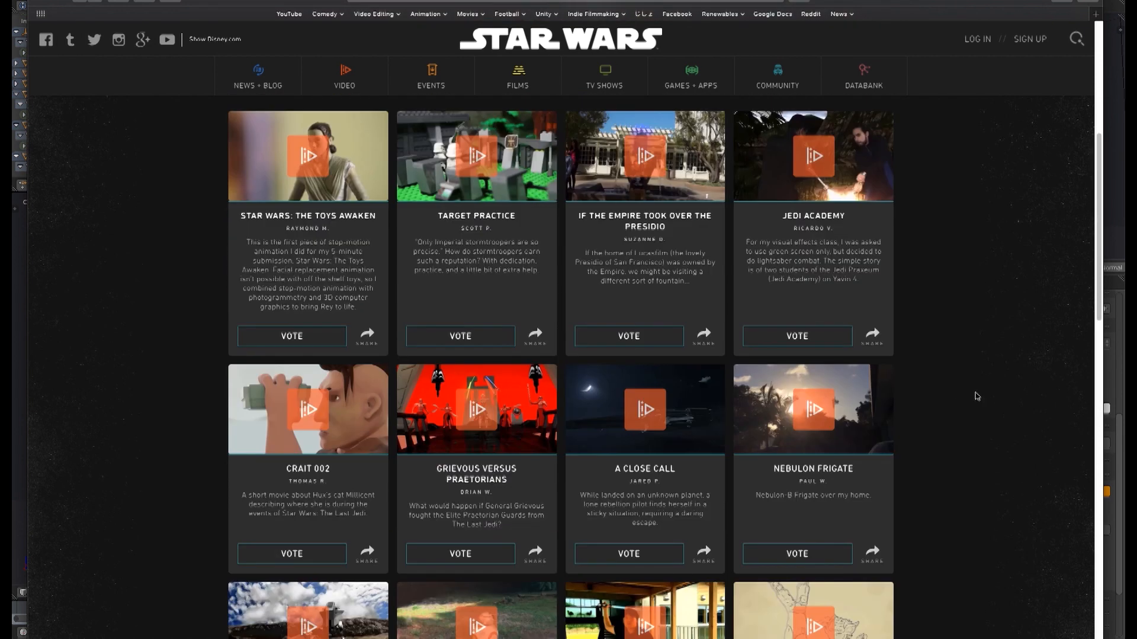
scroll(977, 400, "down", 3)
scroll(978, 402, "down", 1)
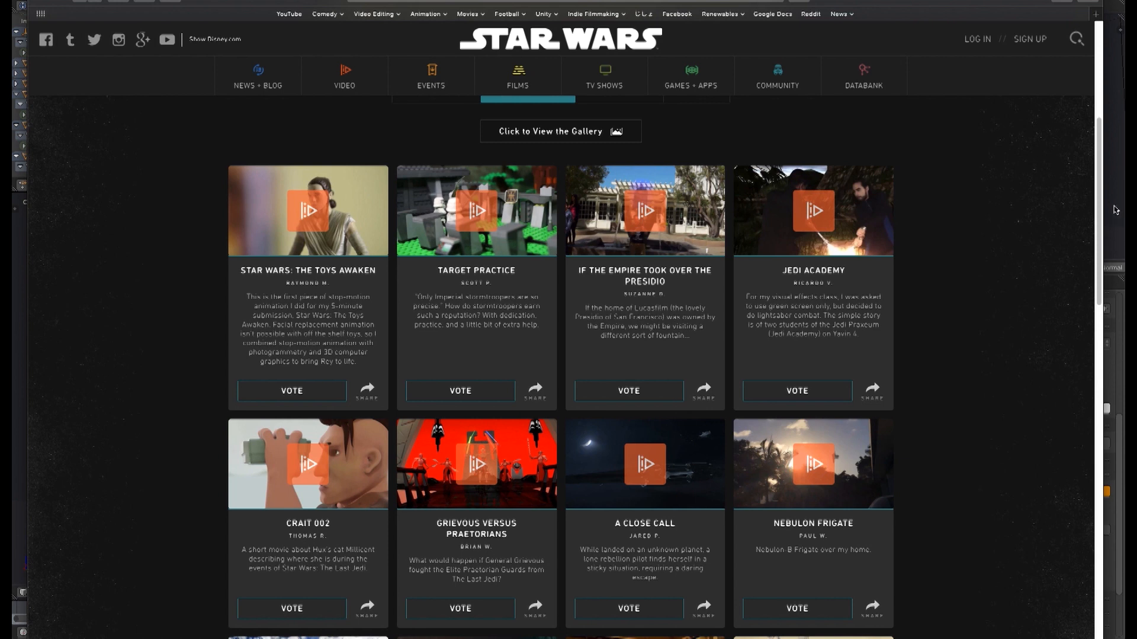
scroll(580, 198, "up", 1)
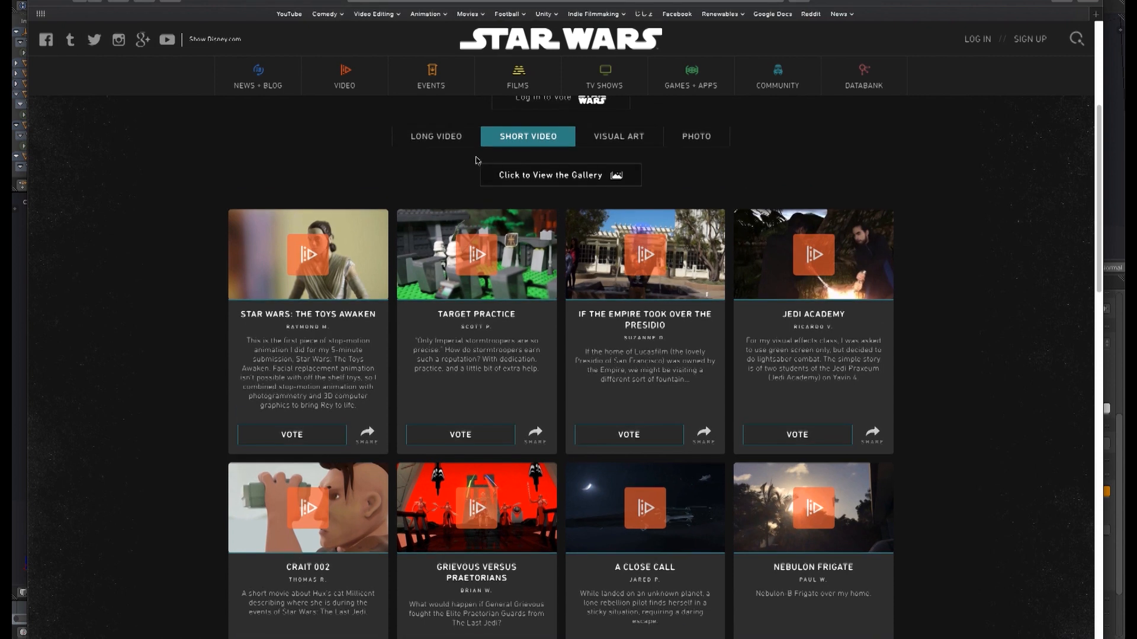
Return to the Long Video category and find the entry The Kessel Run.
left_click(436, 137)
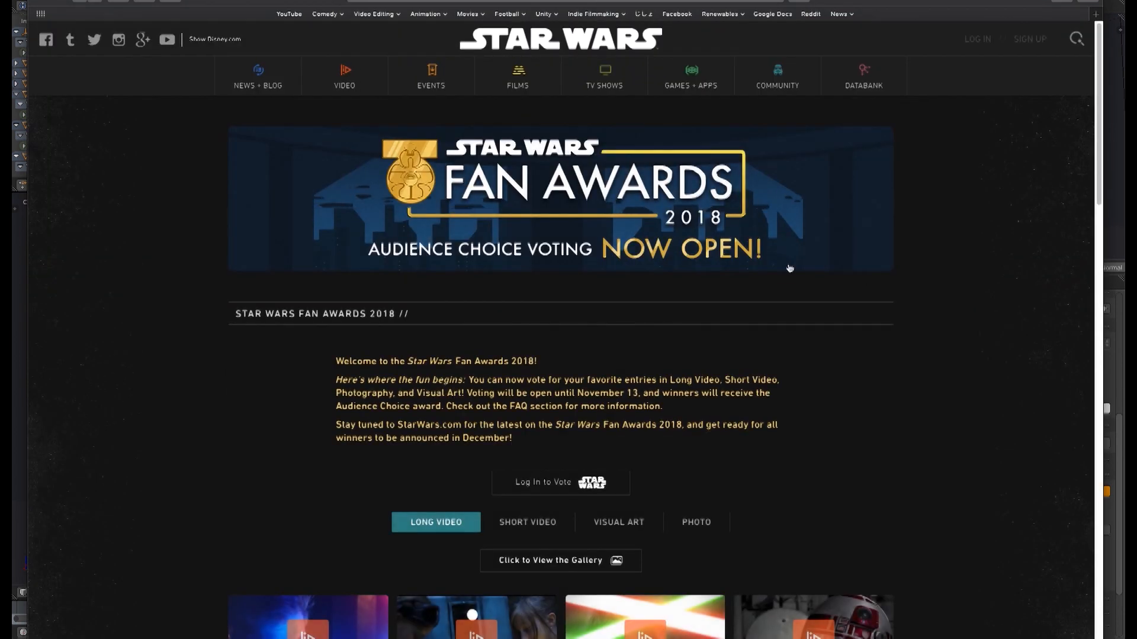
scroll(947, 299, "down", 5)
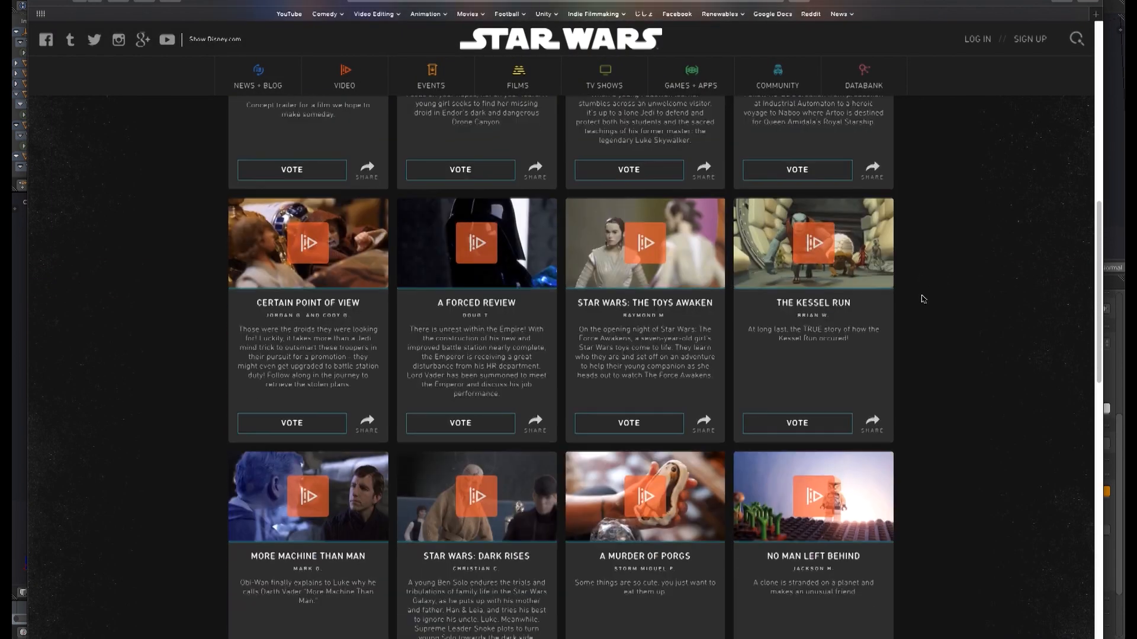
Switch back to Blender and scrub the Genji animation backward in the Dope Sheet to its opening frames.
left_click(1115, 241)
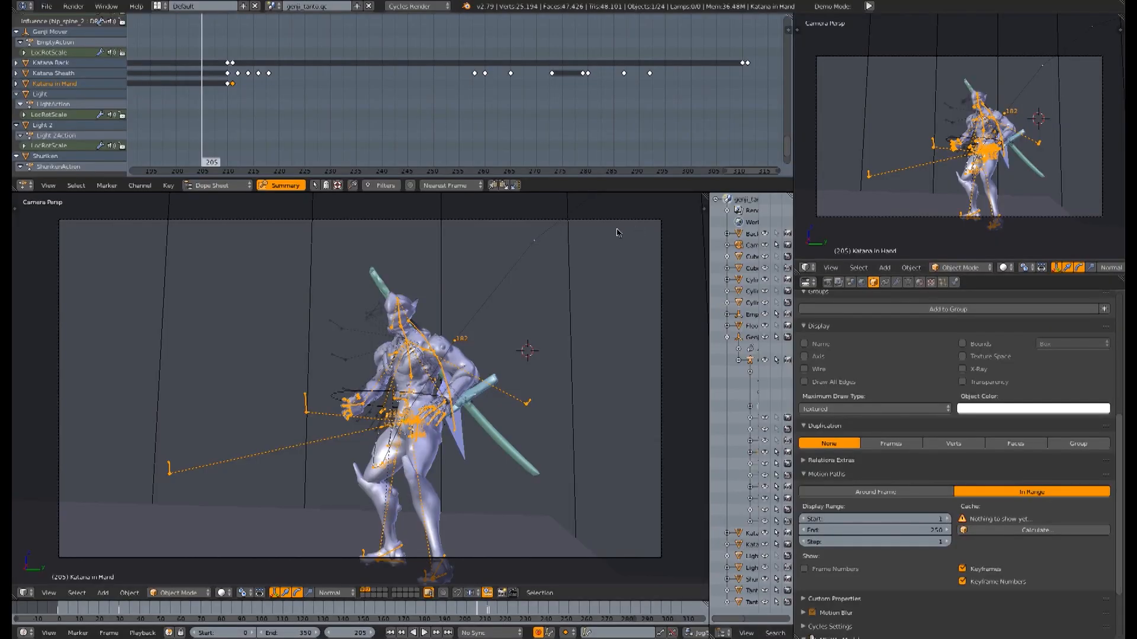
left_click_drag(191, 94, 214, 93)
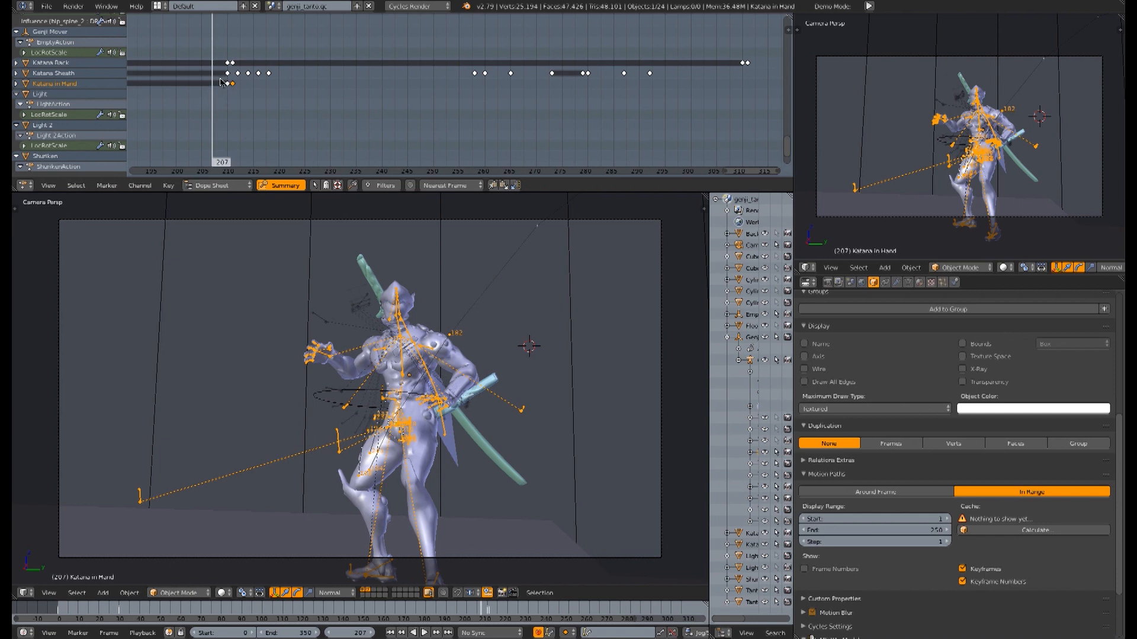
left_click_drag(218, 75, 142, 83)
middle_click_drag(145, 84, 332, 99)
middle_click_drag(199, 99, 362, 104)
left_click_drag(360, 102, 203, 101)
middle_click_drag(275, 97, 648, 128)
left_click_drag(643, 128, 227, 109)
middle_click_drag(248, 109, 629, 145)
Scrub the opening part of the animation to frame 77 and play it from there.
left_click_drag(319, 102, 746, 96)
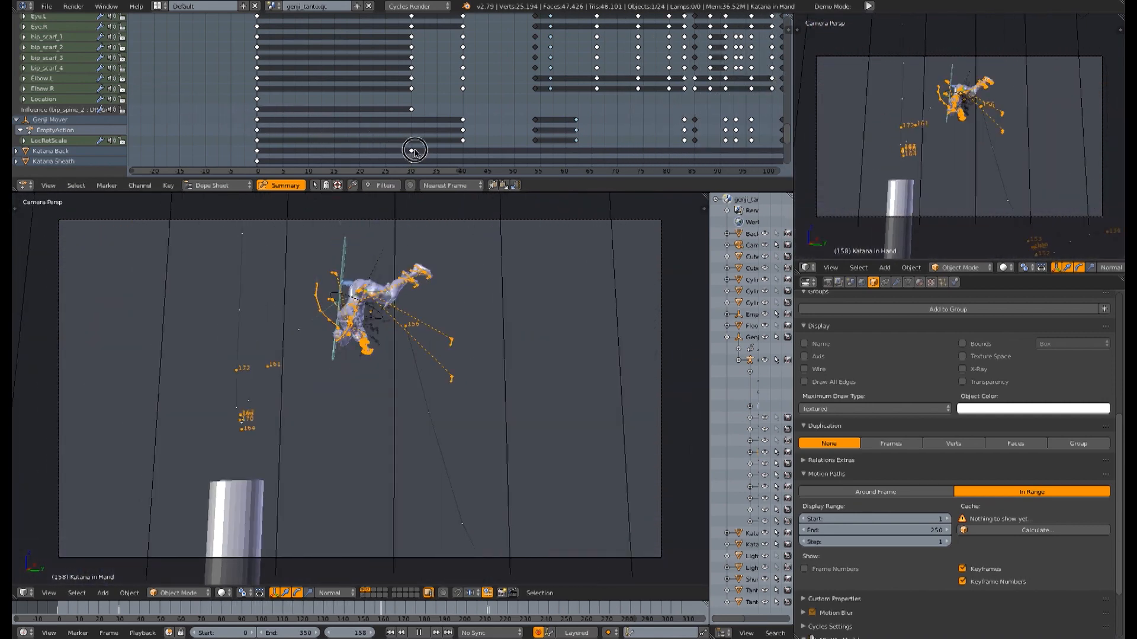
left_click_drag(469, 158, 386, 160)
left_click_drag(483, 102, 653, 99)
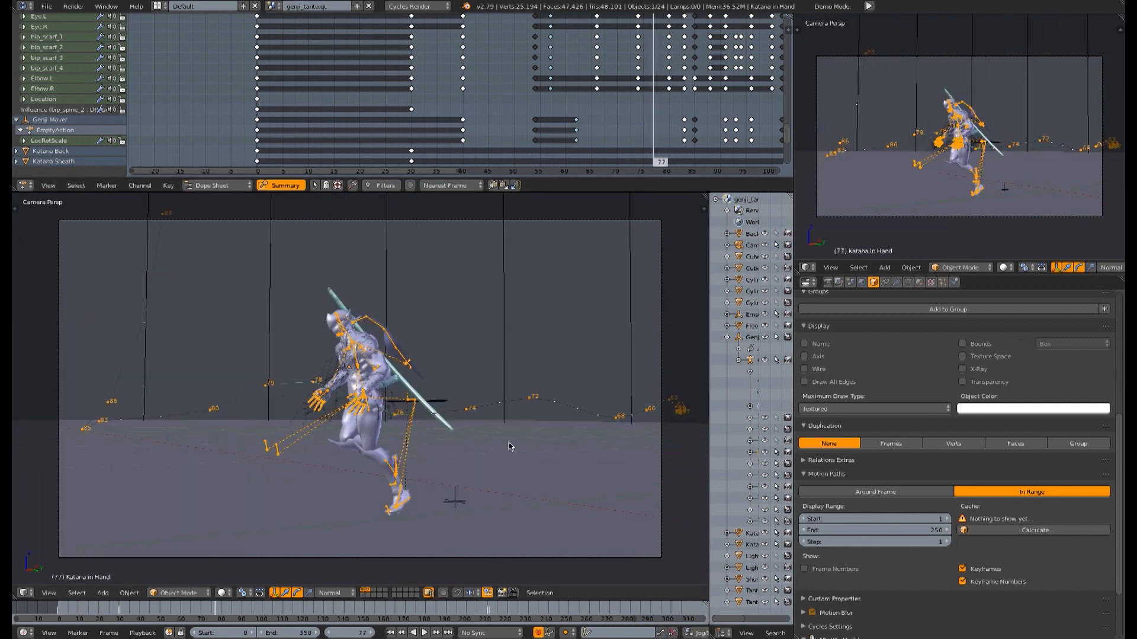
key("alt+a")
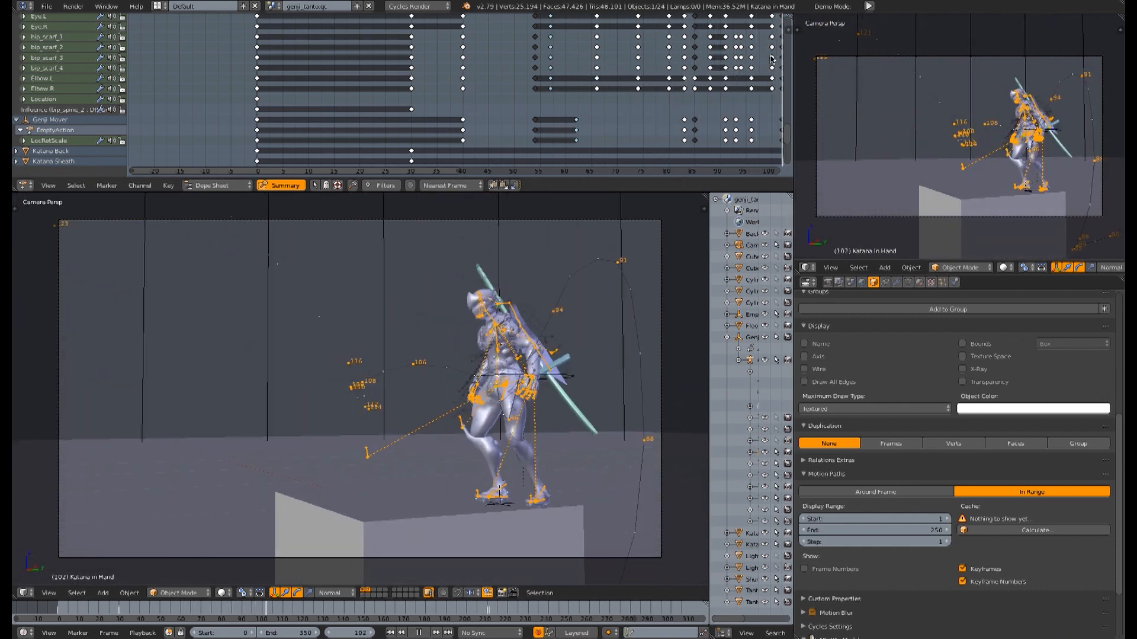
Review the character's landing on the column at frame 145 and scrub back to the block landing at frame 101.
middle_click_drag(710, 66, 444, 88)
left_click_drag(528, 76, 701, 87)
middle_click_drag(672, 95, 504, 124)
key("alt+a")
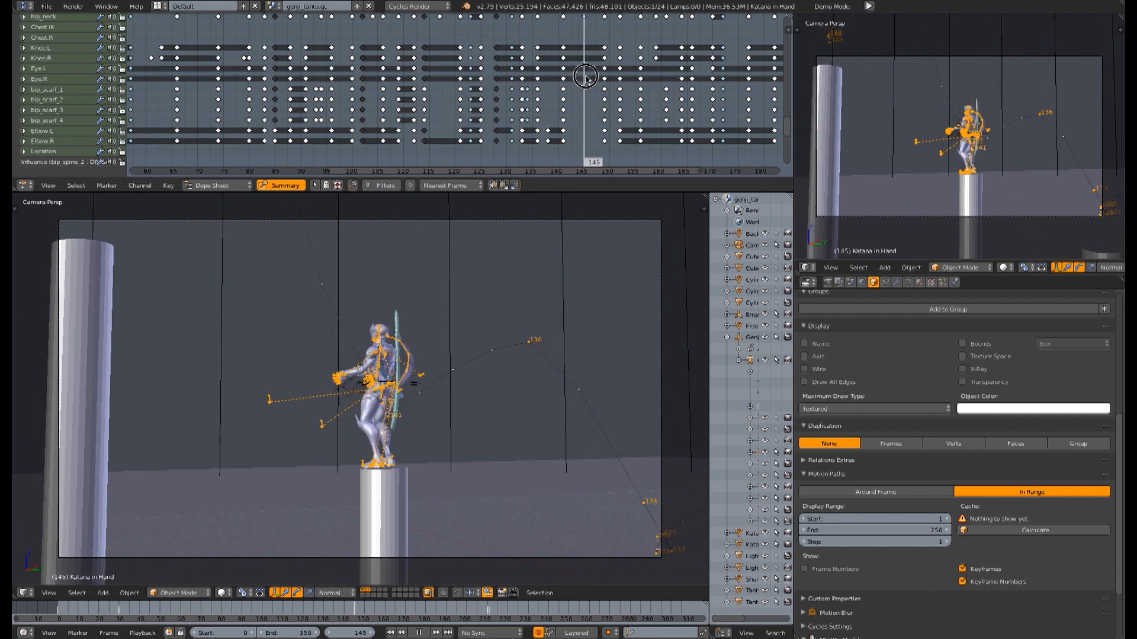
middle_click_drag(677, 69, 560, 85)
left_click_drag(558, 84, 196, 95)
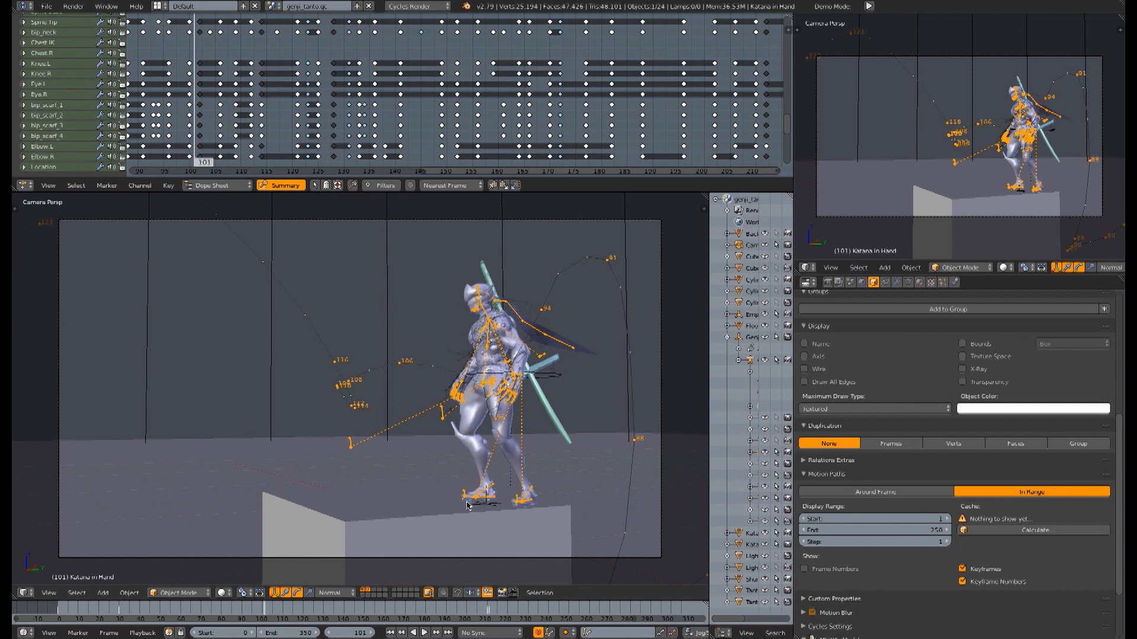
Scrub backward from the block landing through the mid-air flip to the running pose at frame 71.
mouse_move(204, 77)
left_mouse_down()
mouse_move(174, 76)
mouse_move(266, 77)
mouse_move(190, 80)
left_mouse_up()
middle_click_drag(154, 87, 353, 97)
key("alt+a")
left_click(357, 102)
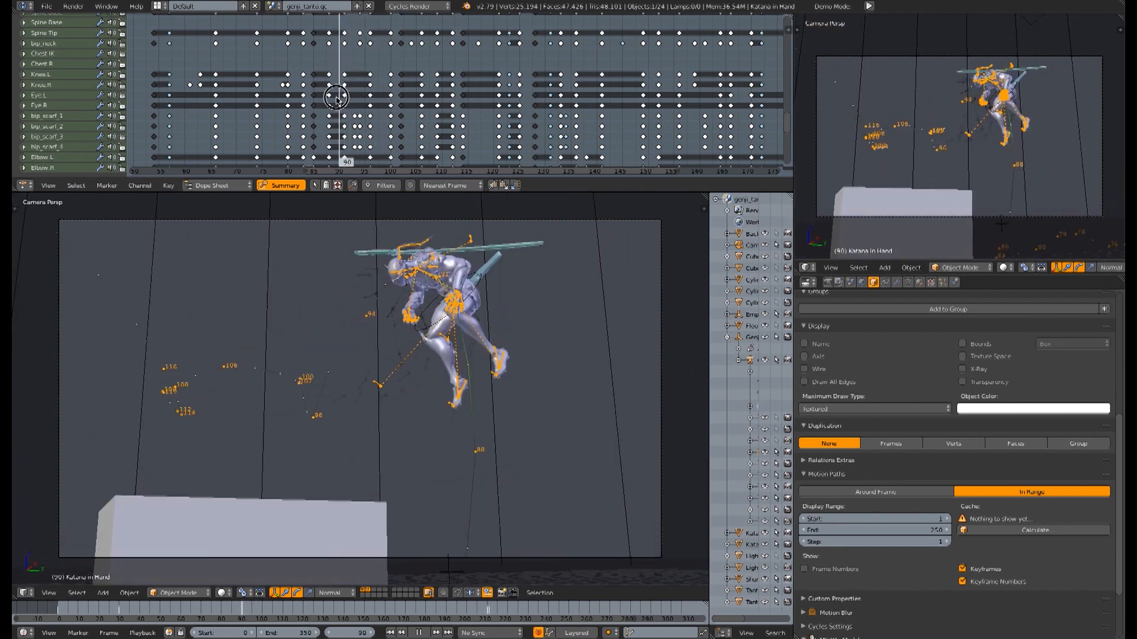
left_click(308, 101)
left_click_drag(308, 101, 251, 110)
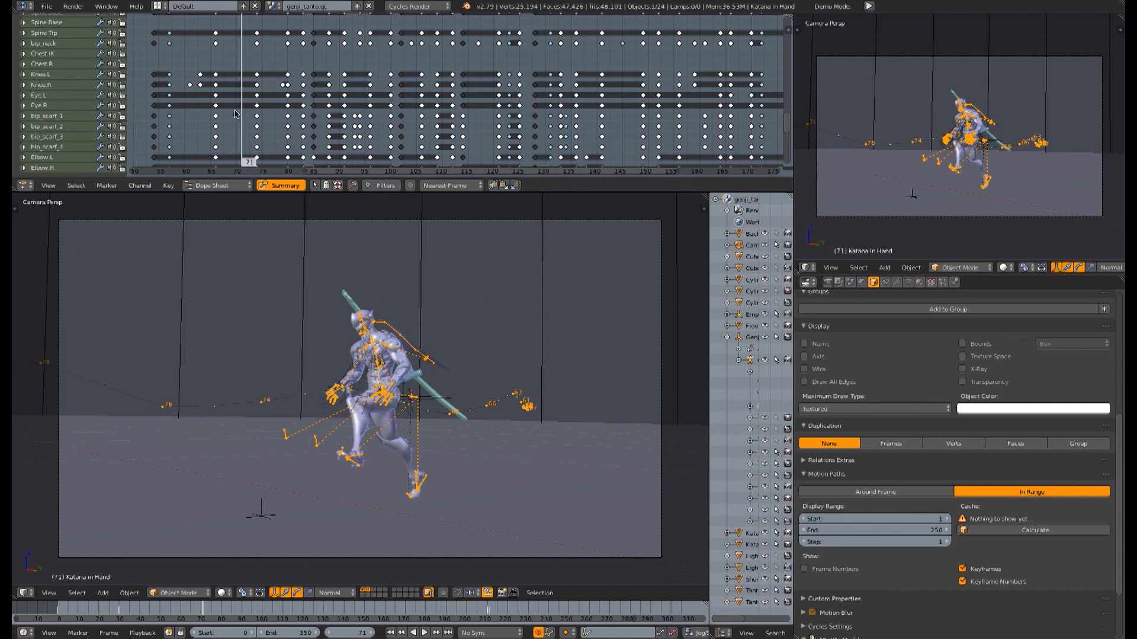
Scrub backward from the run through the standing pose at frame 44 to the joined-hands pose at frame 9.
middle_click_drag(221, 109, 279, 106)
left_click_drag(275, 103, 206, 115)
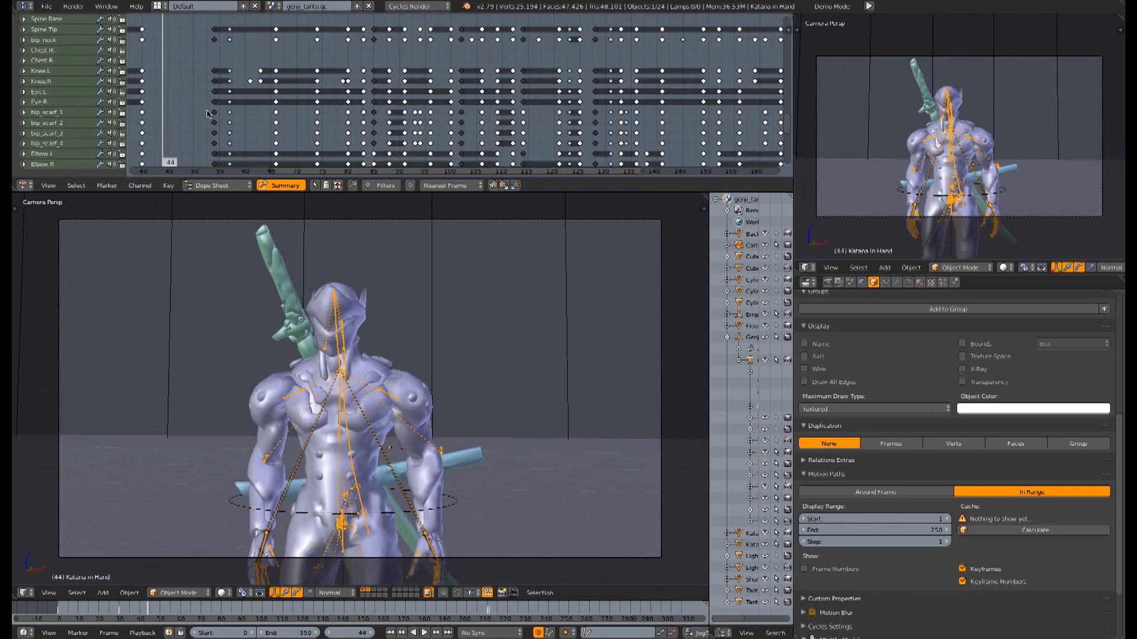
middle_click_drag(208, 81, 379, 83)
left_click_drag(330, 97, 166, 112)
middle_click_drag(213, 110, 368, 110)
left_click_drag(318, 107, 308, 106)
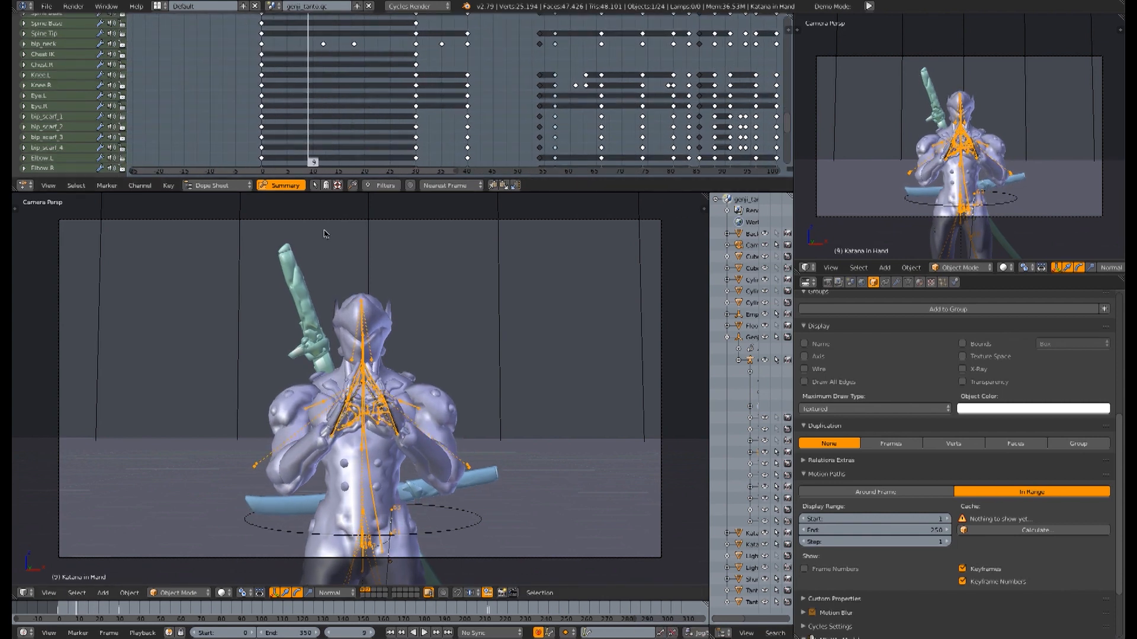
Set the current frame to 0, at the start of the animation.
key("shift+Left")
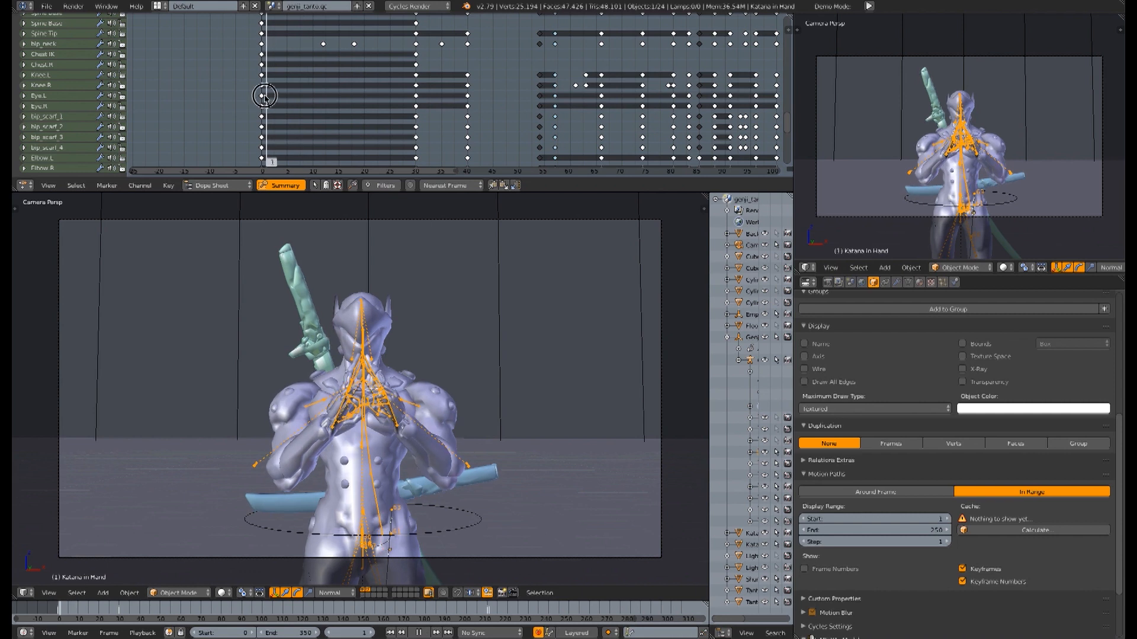
middle_click_drag(308, 81, 229, 87)
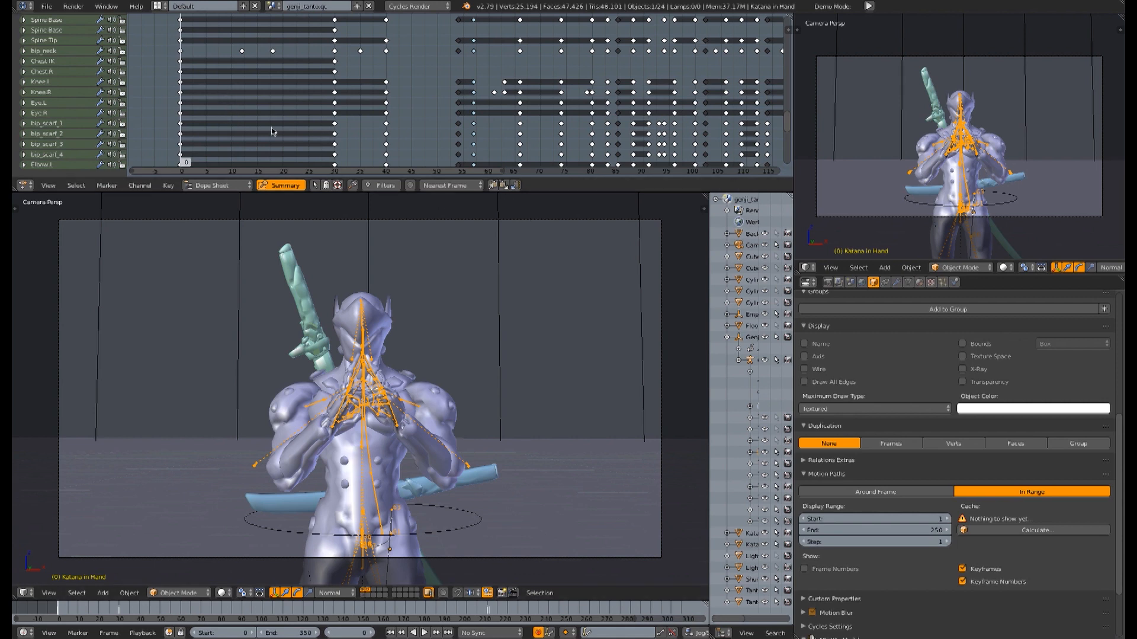
left_click_drag(211, 89, 134, 90)
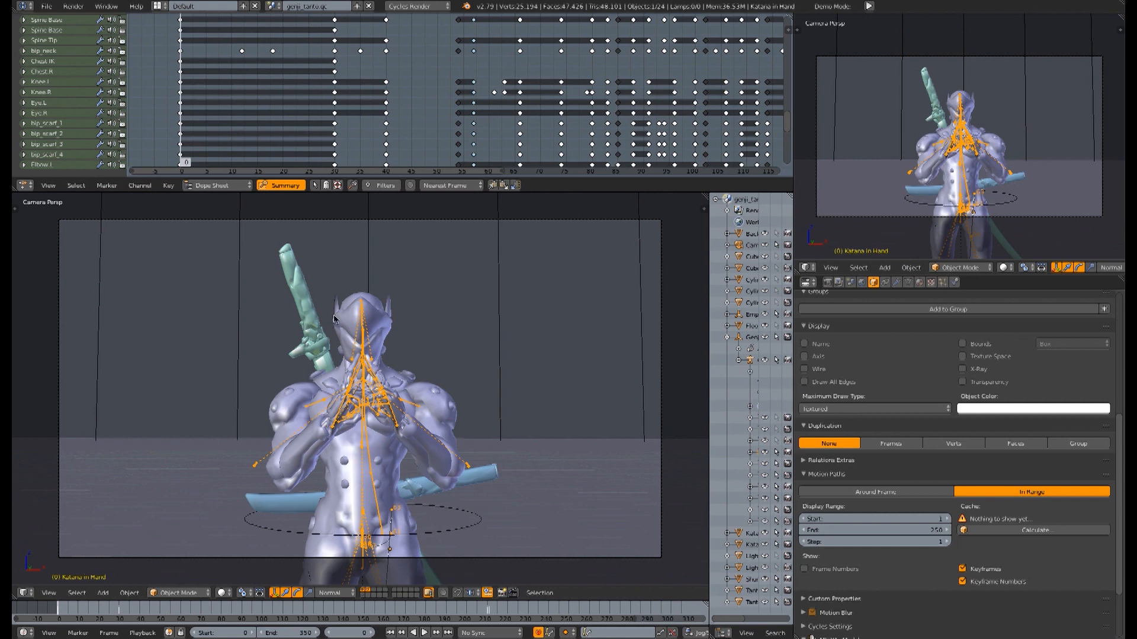
Compare the character layer with the coloured-sphere layer at frame 0 and at frame 35.
left_click(364, 596)
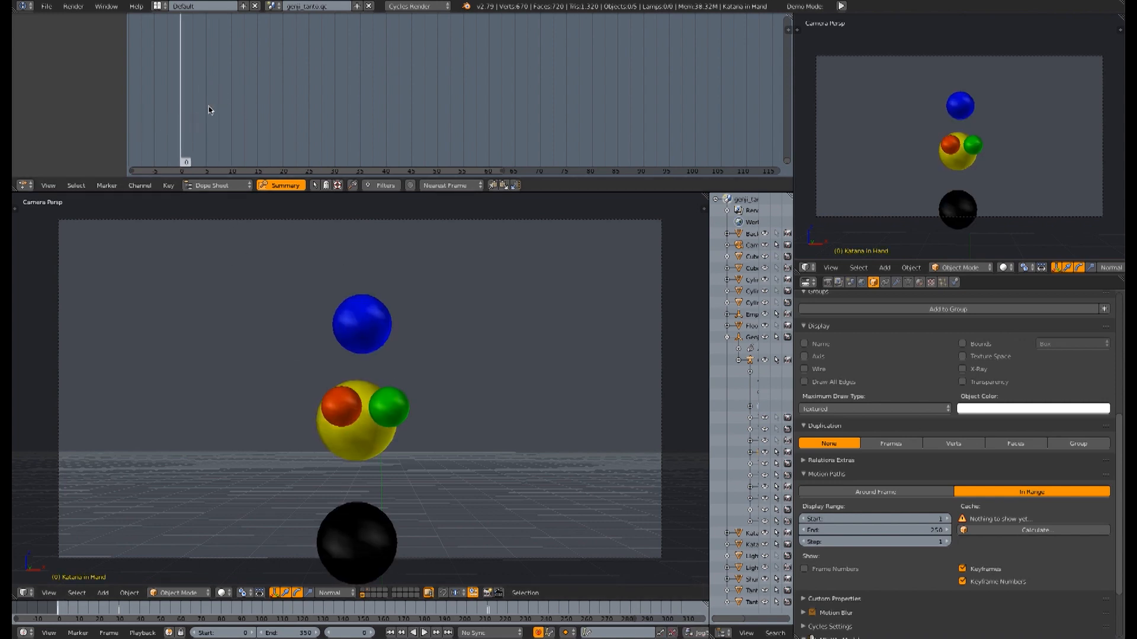
left_click(364, 591)
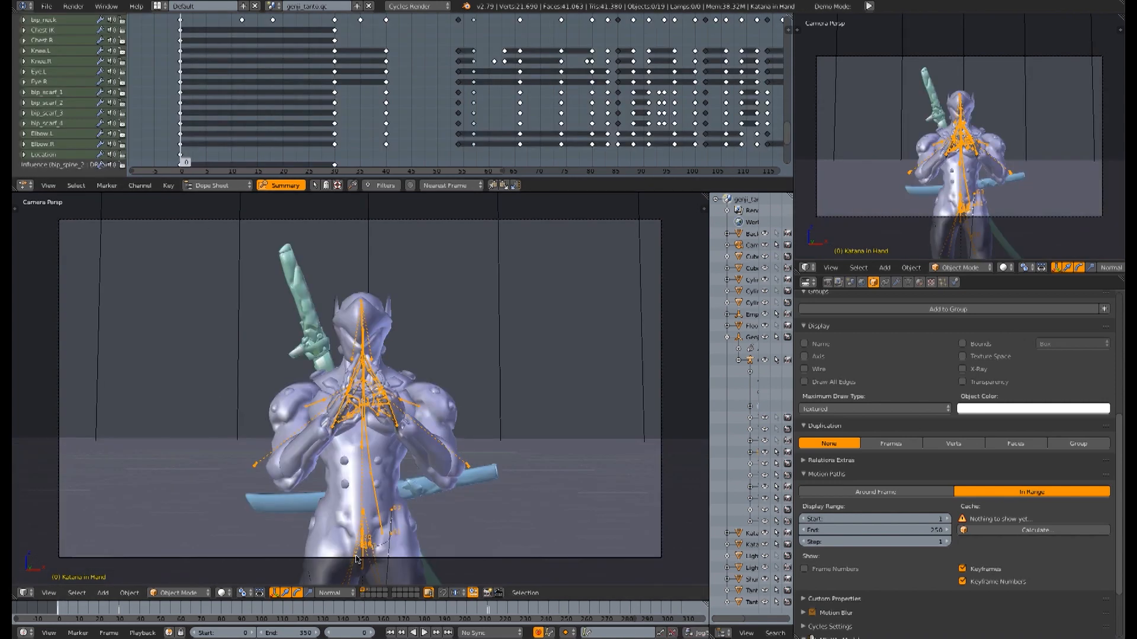
left_click_drag(194, 91, 362, 111)
left_click(363, 595)
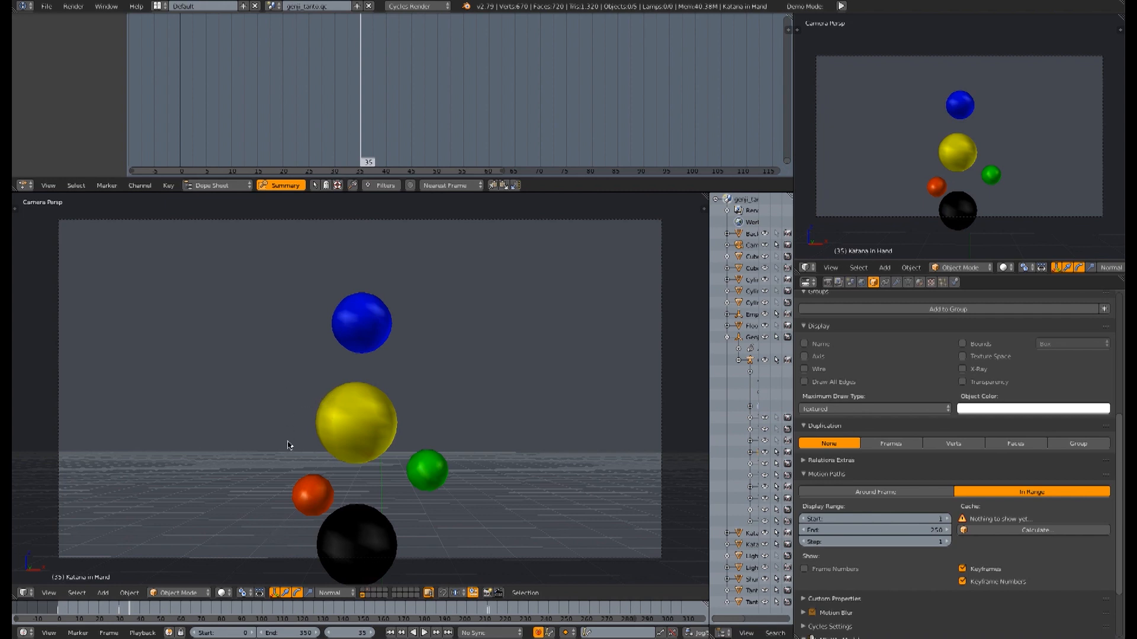
Calculate the red sphere's motion path and view it up close at frame 35.
left_click_drag(356, 110, 363, 159)
right_click(325, 496)
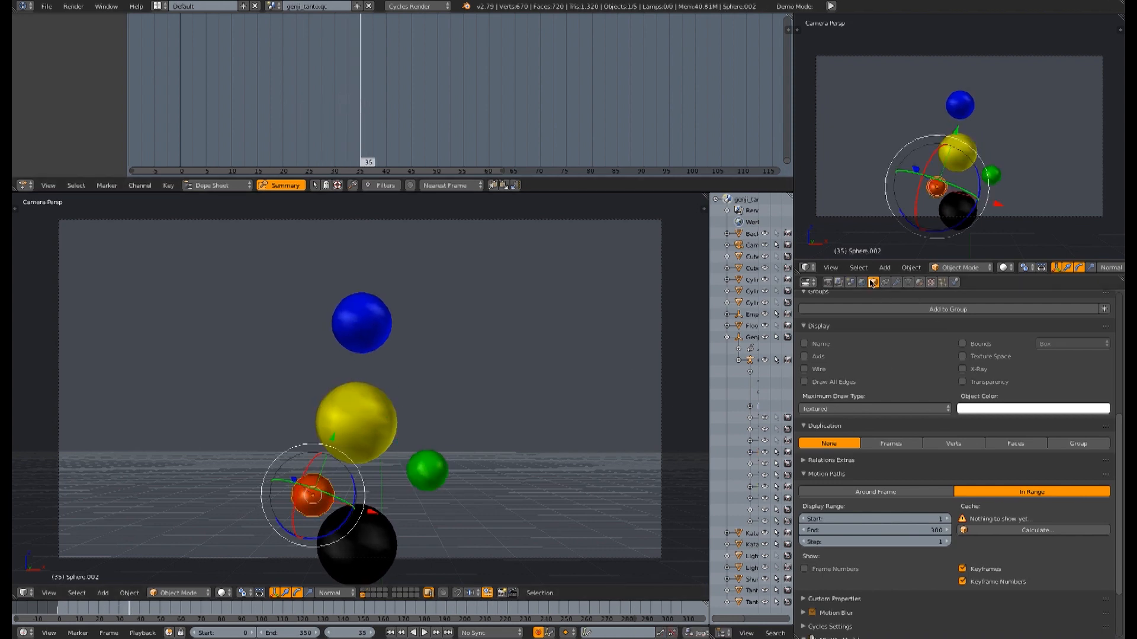
left_click(1033, 531)
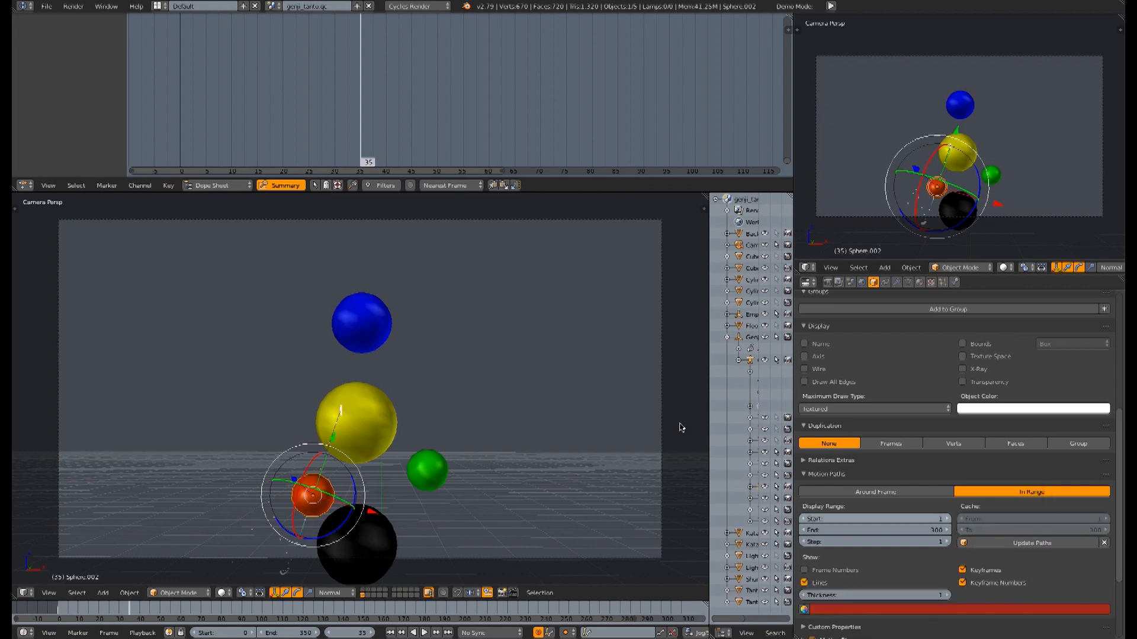
scroll(366, 367, "down", 2)
scroll(373, 398, "up", 5)
middle_click_drag(437, 441, 474, 323, "shift")
left_click_drag(325, 82, 359, 70)
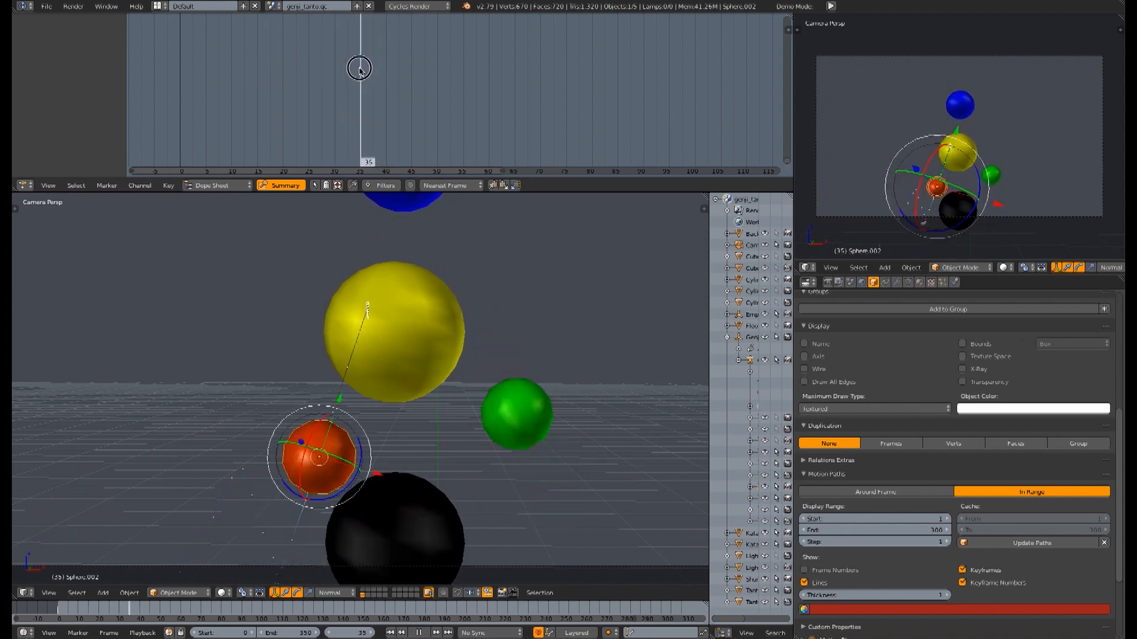
Try moving the red sphere slightly toward the black sphere, and undo the move.
key("g")
left_click(397, 441)
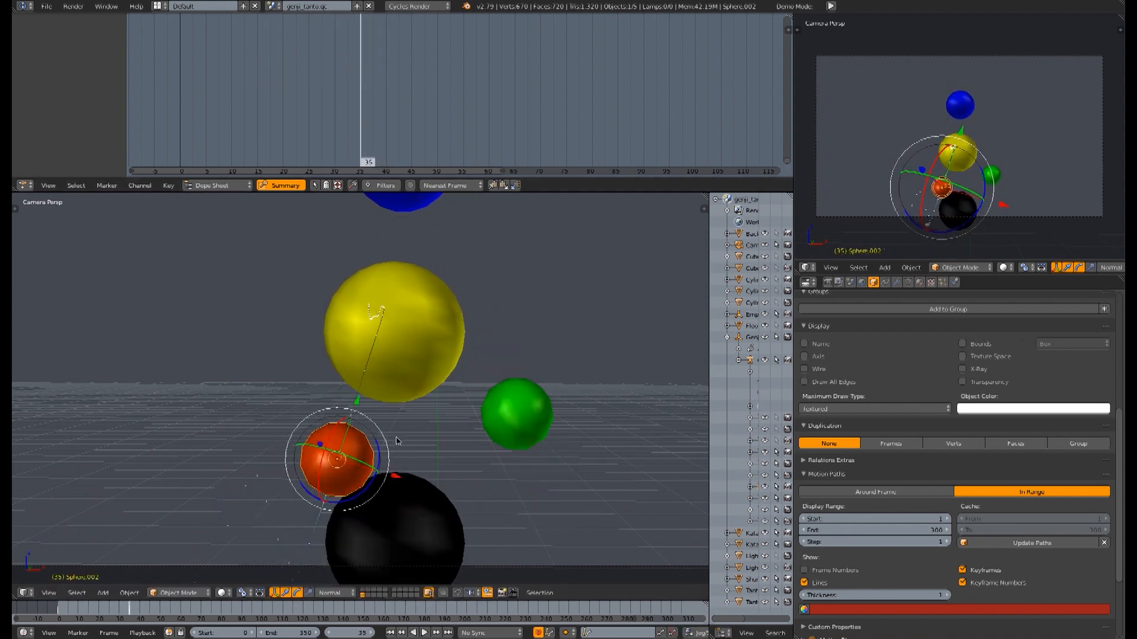
key("ctrl+z")
Scrub back to frame 24 and clear the red sphere's motion path.
left_click_drag(363, 152, 303, 109)
scroll(413, 408, "down", 3)
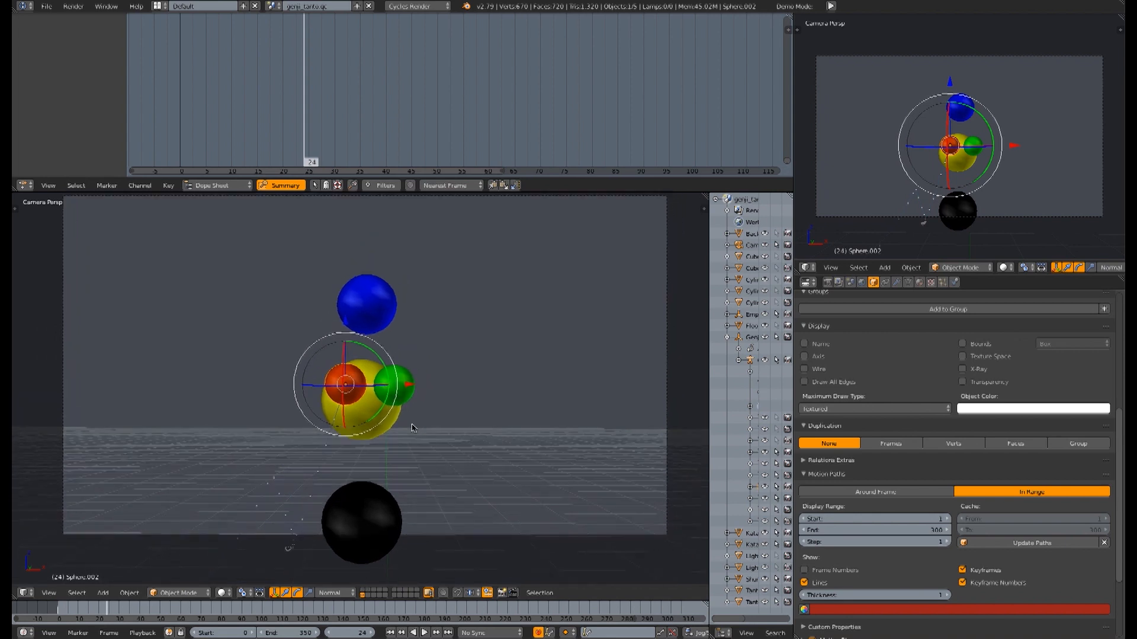
scroll(413, 427, "up", 1)
scroll(433, 415, "down", 1)
scroll(432, 414, "up", 2)
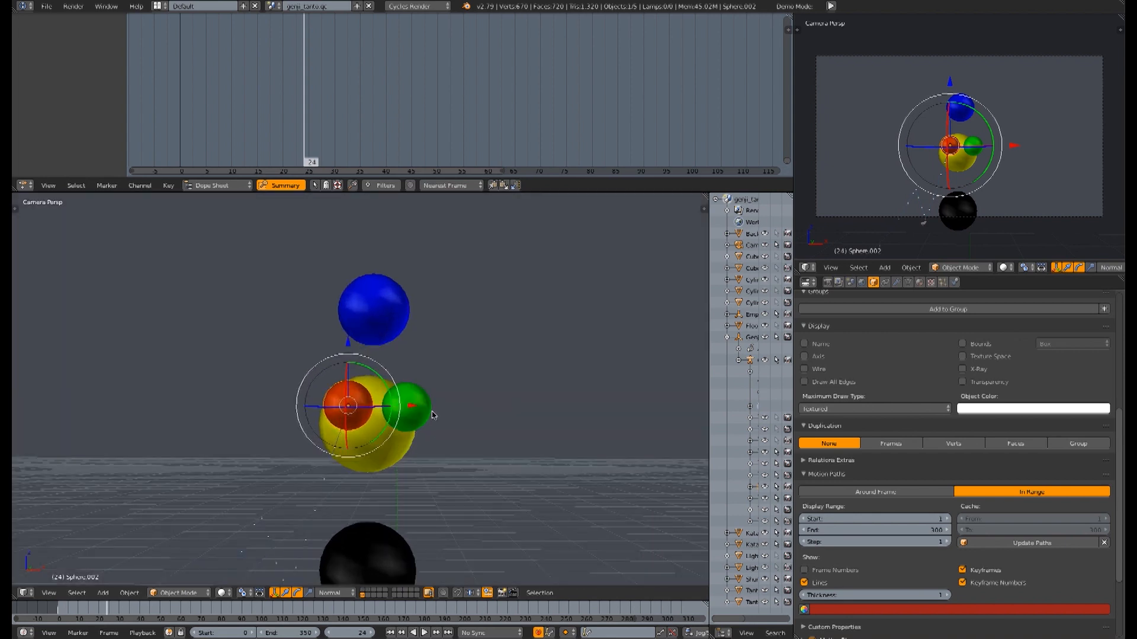
scroll(433, 414, "down", 1)
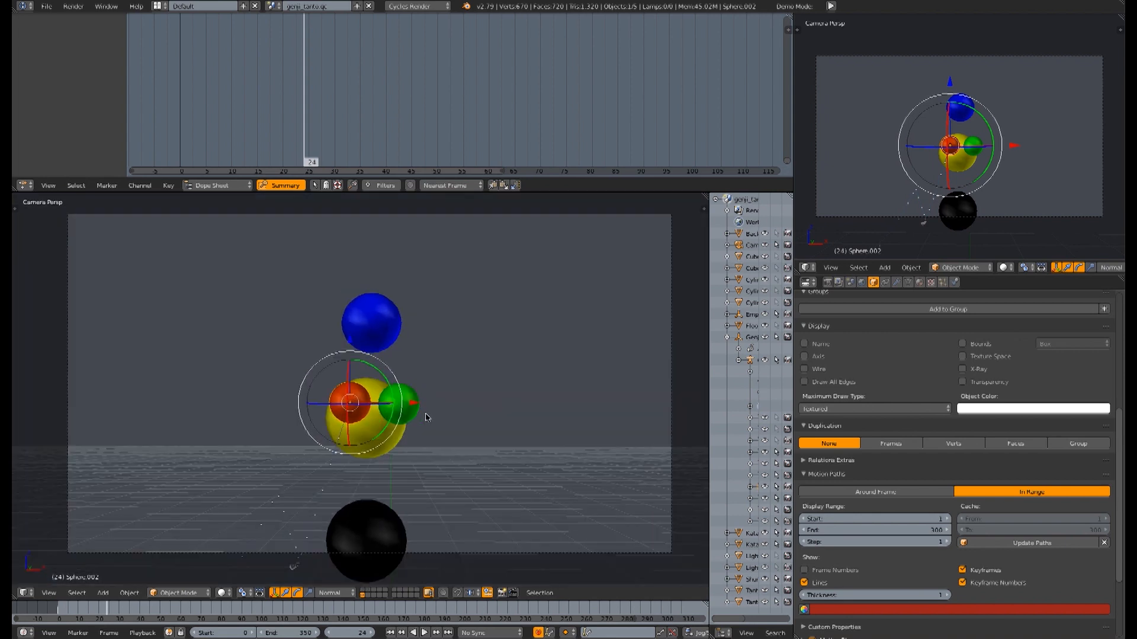
left_click(1104, 544)
Deselect everything and scrub the sphere animation forward to frame 206.
left_click_drag(267, 66, 592, 41)
key("a")
left_click_drag(513, 129, 723, 87)
middle_click_drag(723, 87, 439, 118)
left_click_drag(453, 109, 756, 96)
middle_click_drag(756, 97, 435, 109)
left_click_drag(502, 97, 690, 81)
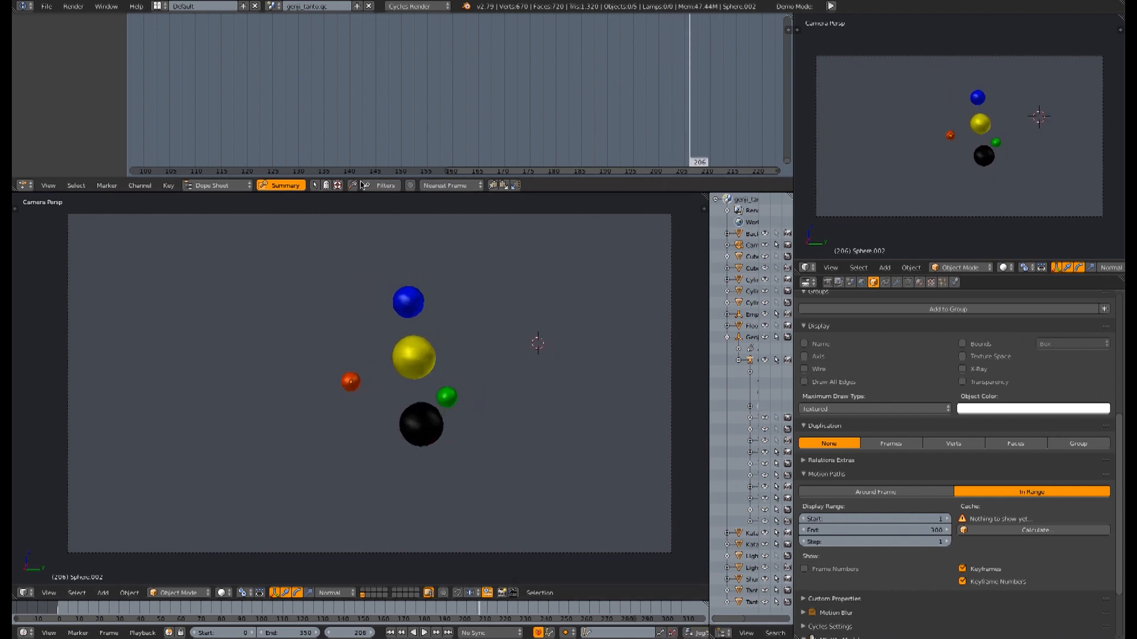
Show the character layer and review the poses between frames 206 and 260, ending at frame 220.
left_click(364, 594)
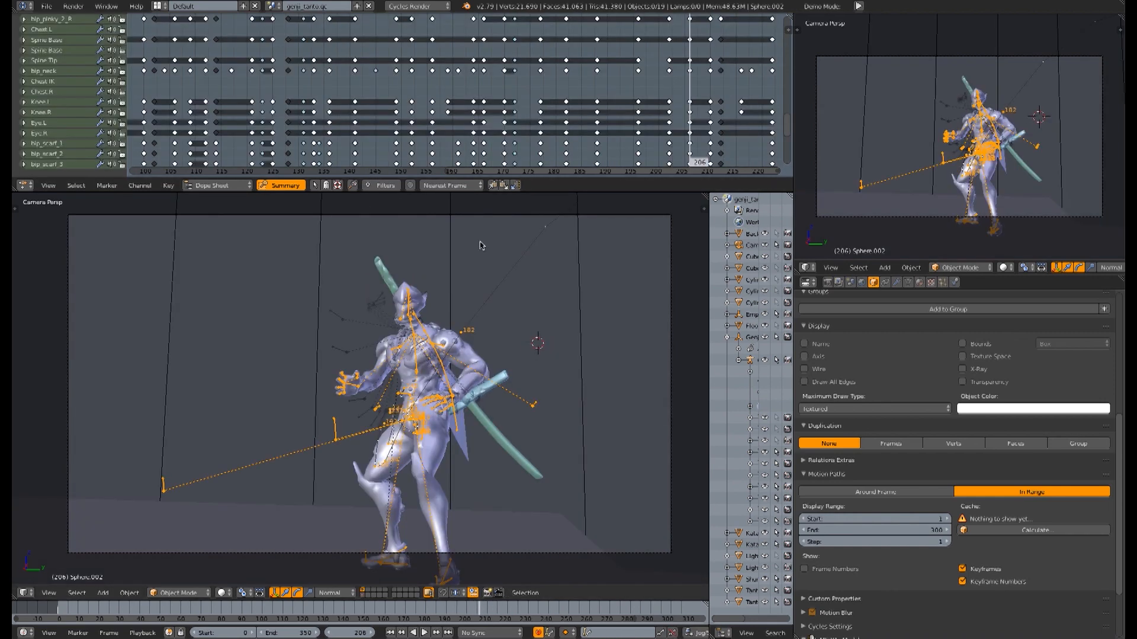
middle_click_drag(639, 91, 349, 114)
key("alt+a")
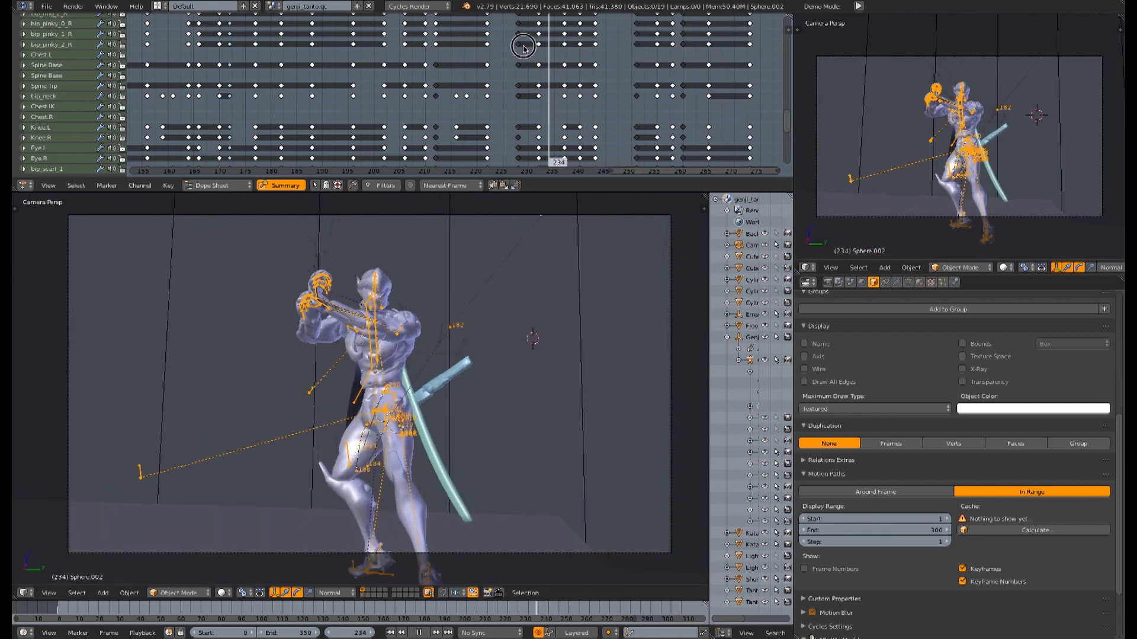
left_click(429, 47)
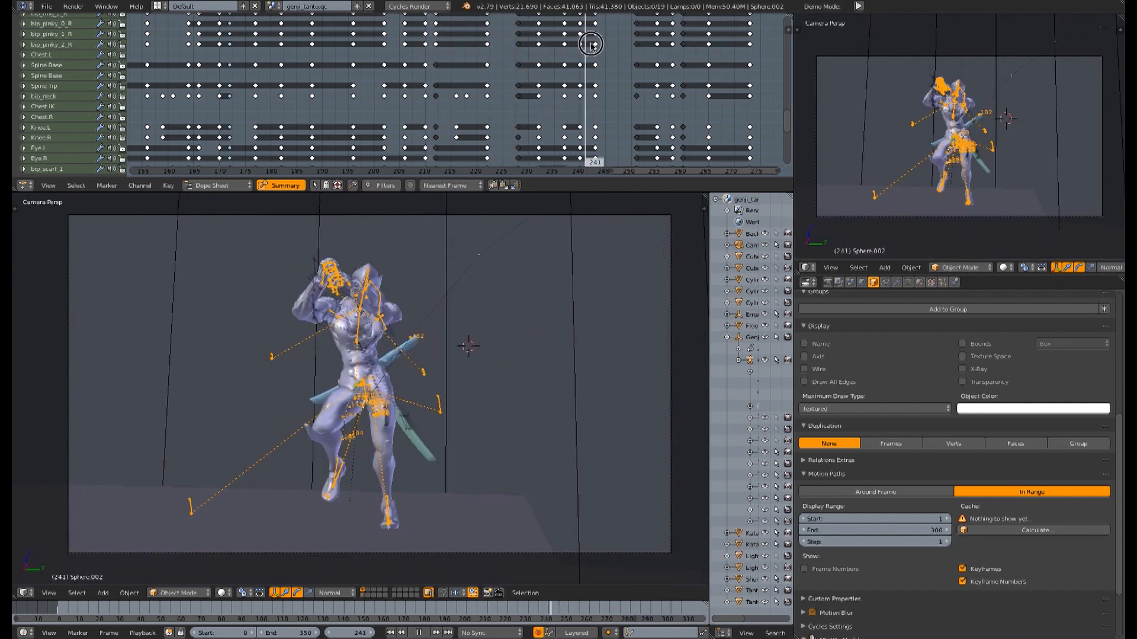
left_click(491, 36)
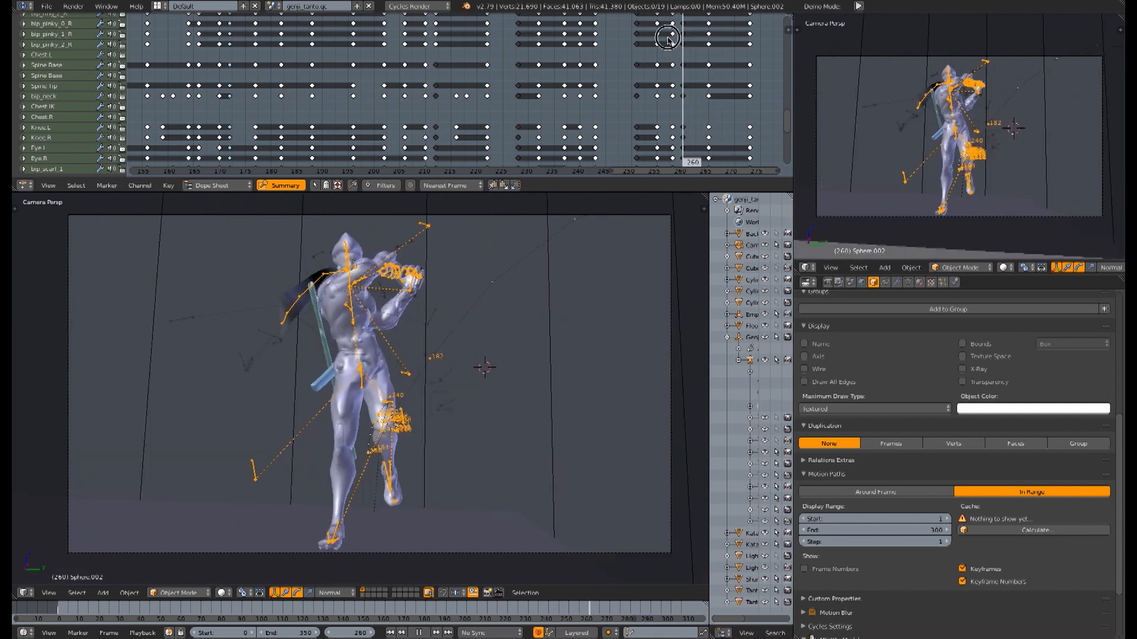
left_click_drag(516, 35, 477, 72)
key("alt+a")
Compare the spheres with the character at frame 220 and inspect the character's pose from several angles.
left_click(365, 596)
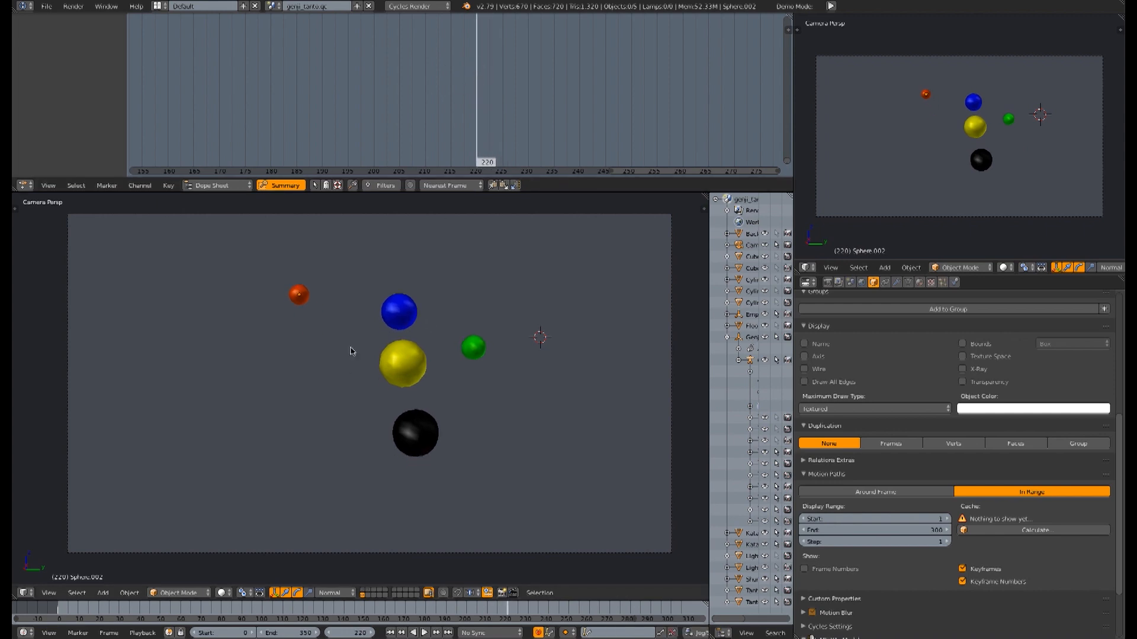
left_click(363, 592)
middle_click_drag(410, 359, 331, 371)
scroll(395, 372, "up", 6)
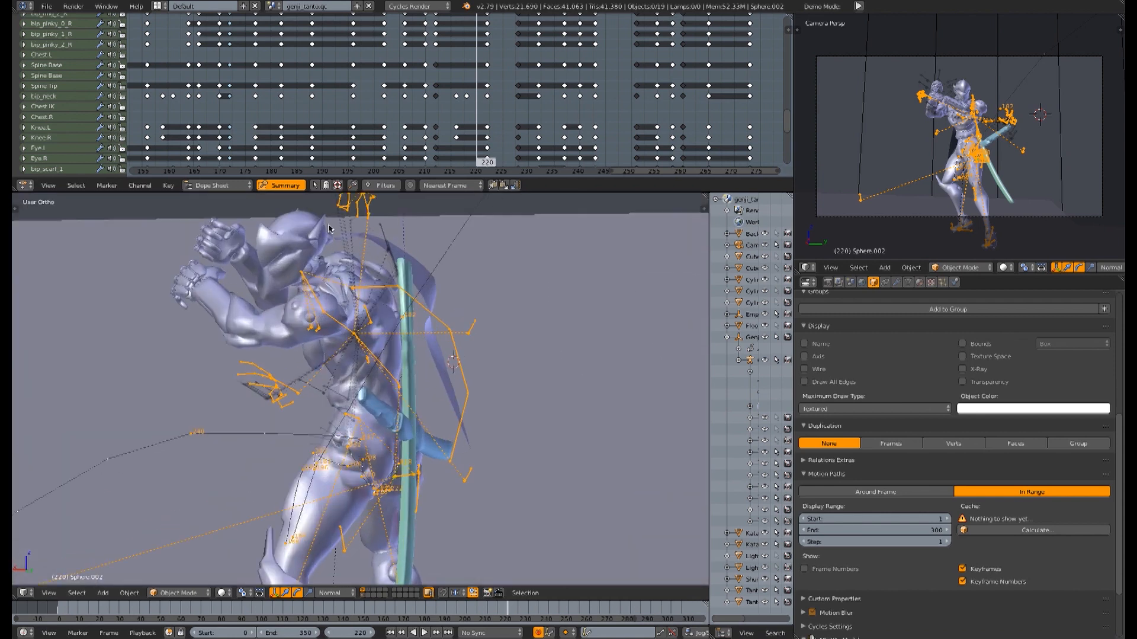
middle_click_drag(432, 392, 386, 278)
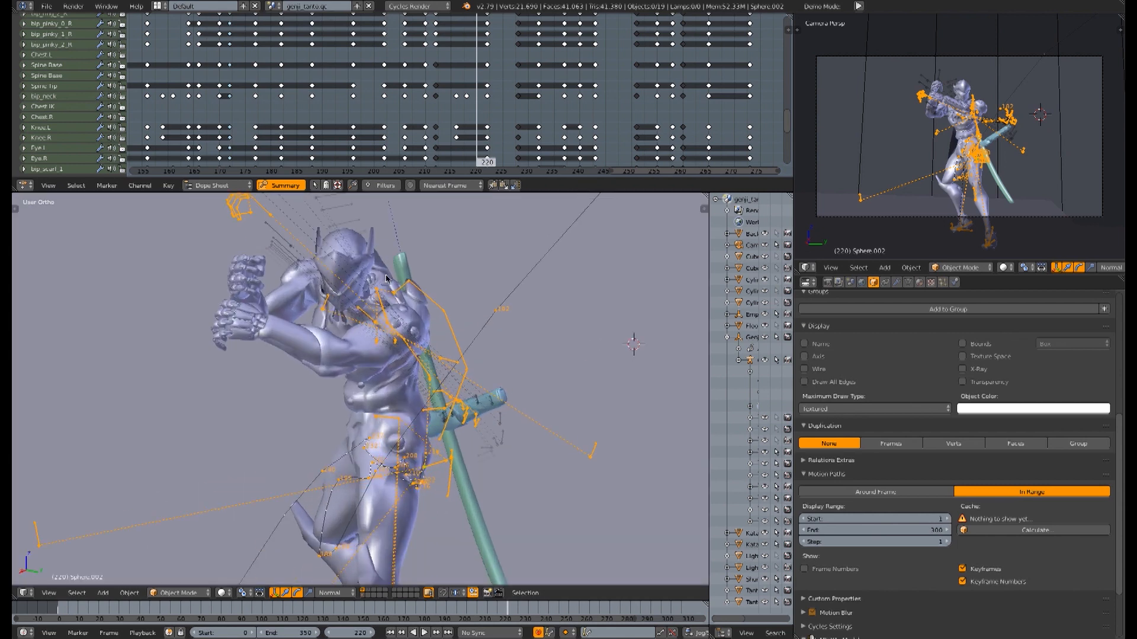
middle_click_drag(368, 381, 416, 330)
middle_click_drag(357, 369, 379, 354)
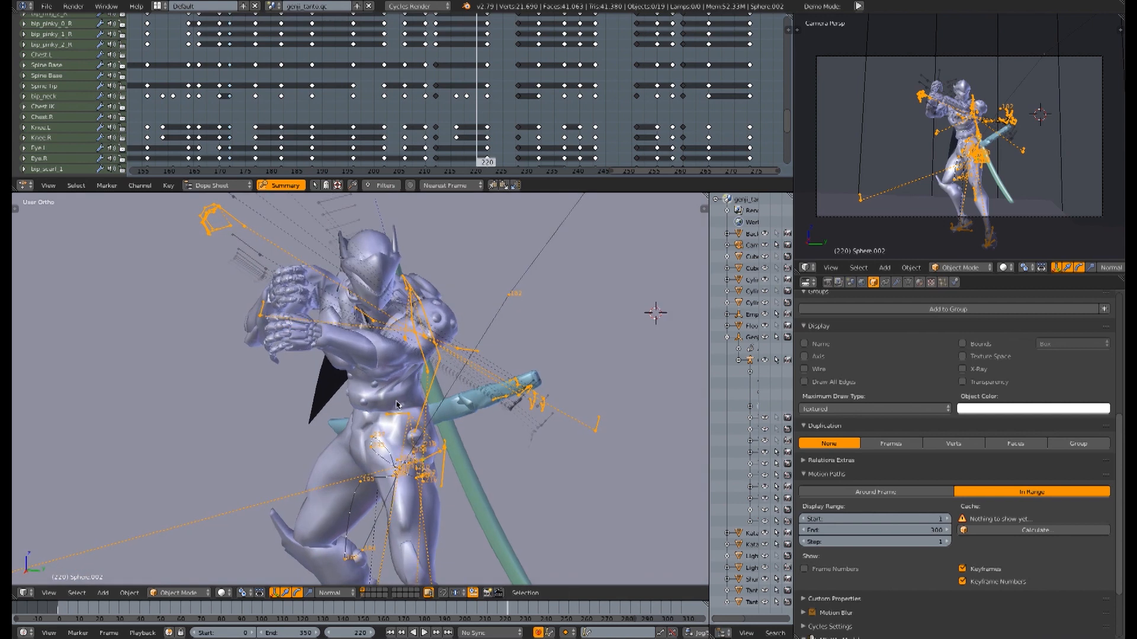
Review the sphere layer through the camera, from frame 220 back through frame 212 to the start.
left_click(362, 596)
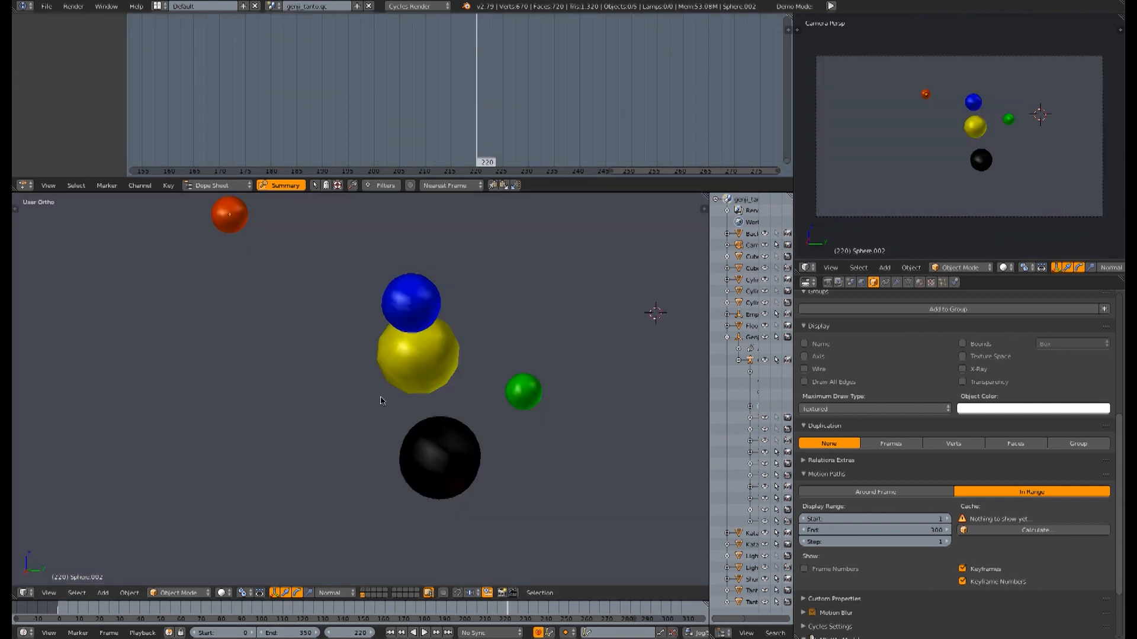
key("KP_0")
left_click_drag(474, 86, 226, 95)
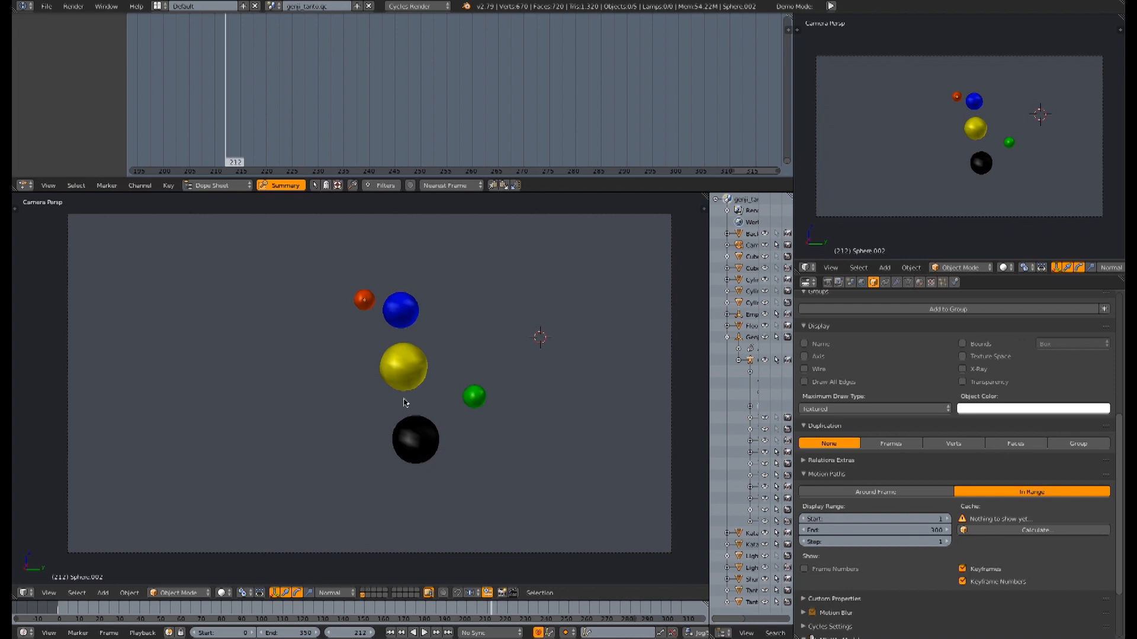
left_click_drag(249, 71, 215, 69)
key("shift+Left")
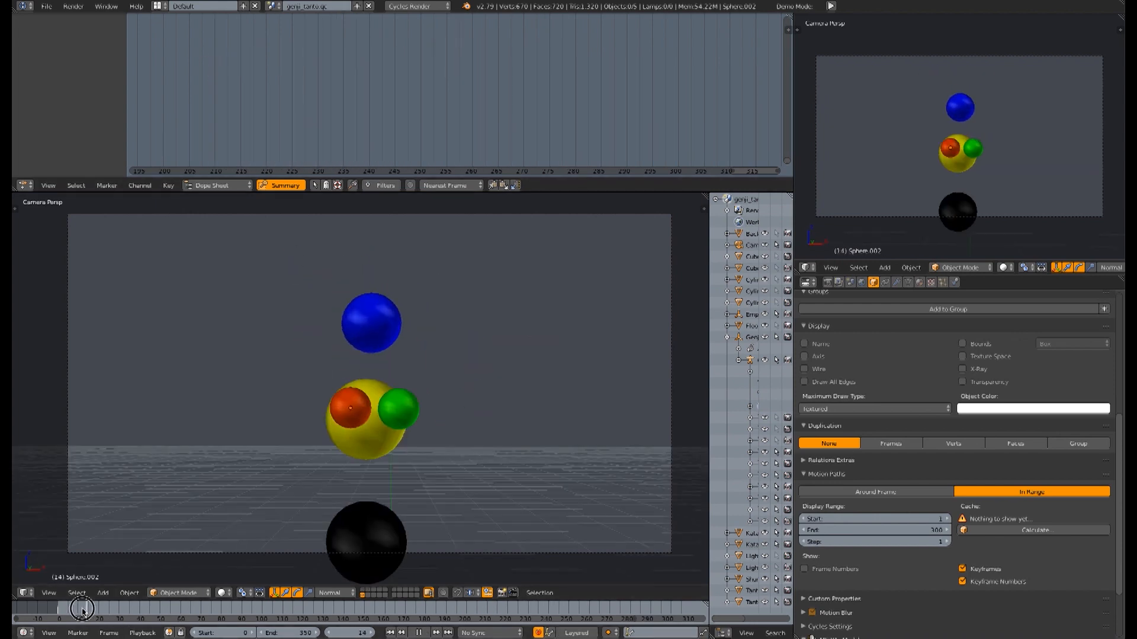
Show the character layer, check the pose at frame 204 and return to frame 0.
left_click(365, 593)
left_click(185, 76)
middle_click_drag(209, 92, 225, 90)
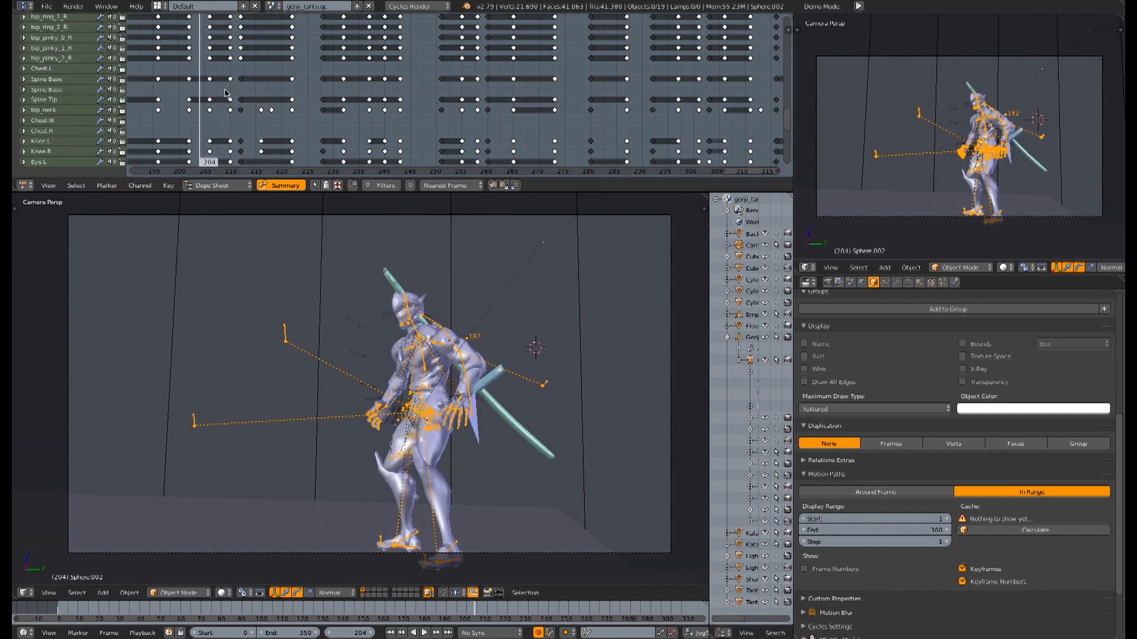
key("shift+Left")
Place the 3D cursor beside the character's legs and add a UV sphere there with the tool settings displayed.
middle_click_drag(355, 408, 438, 368)
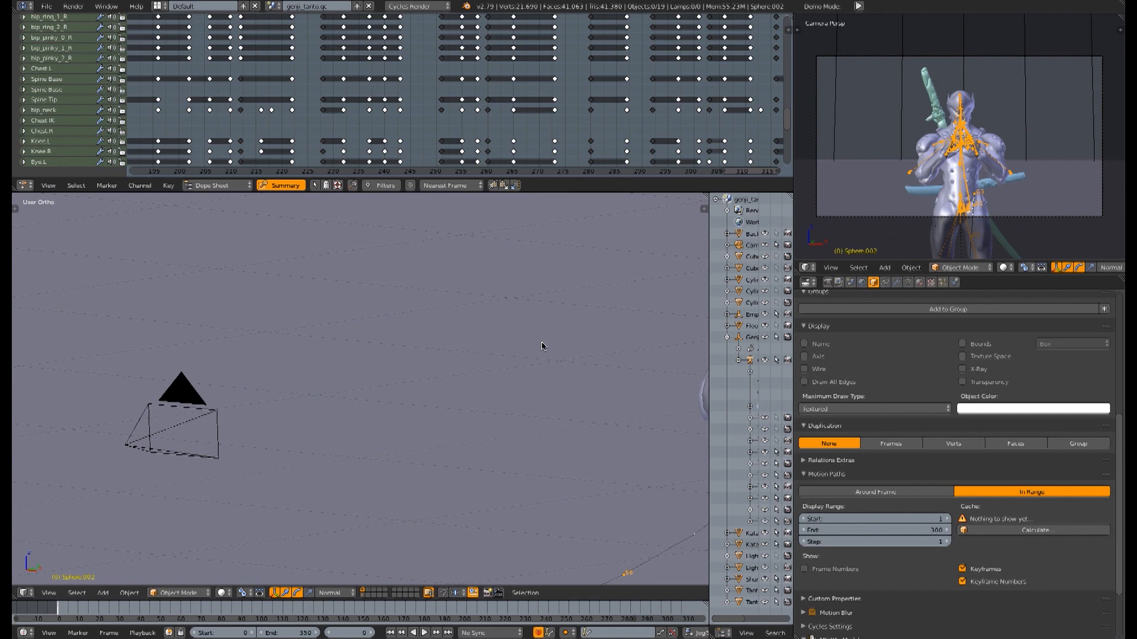
key("t")
key("KP_Decimal")
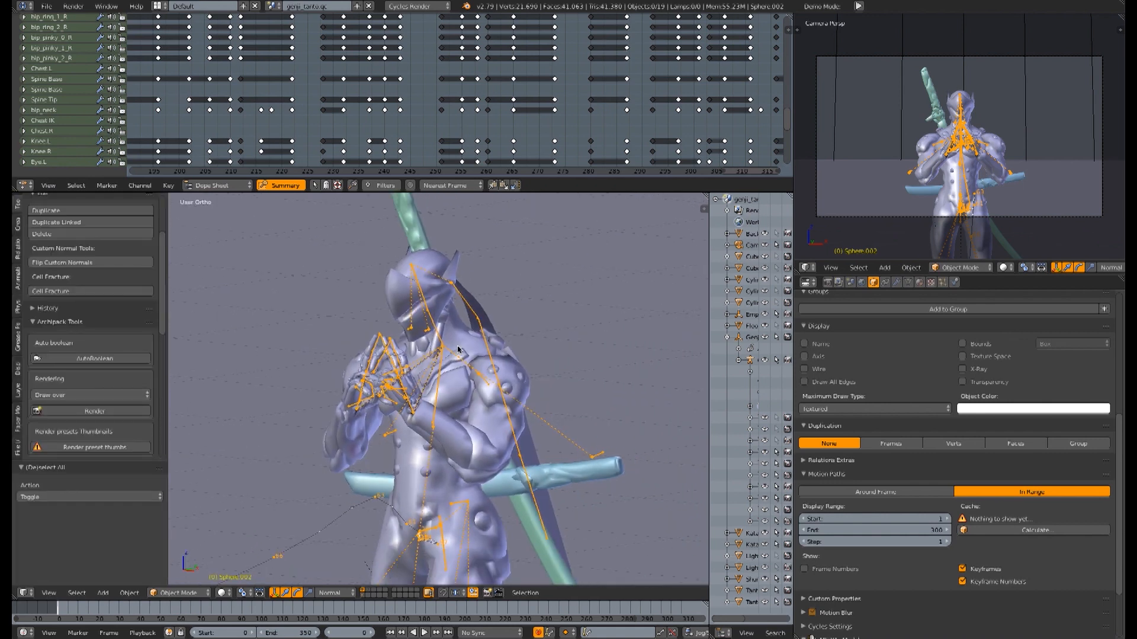
scroll(495, 321, "down", 3)
middle_click_drag(544, 401, 491, 198, "shift")
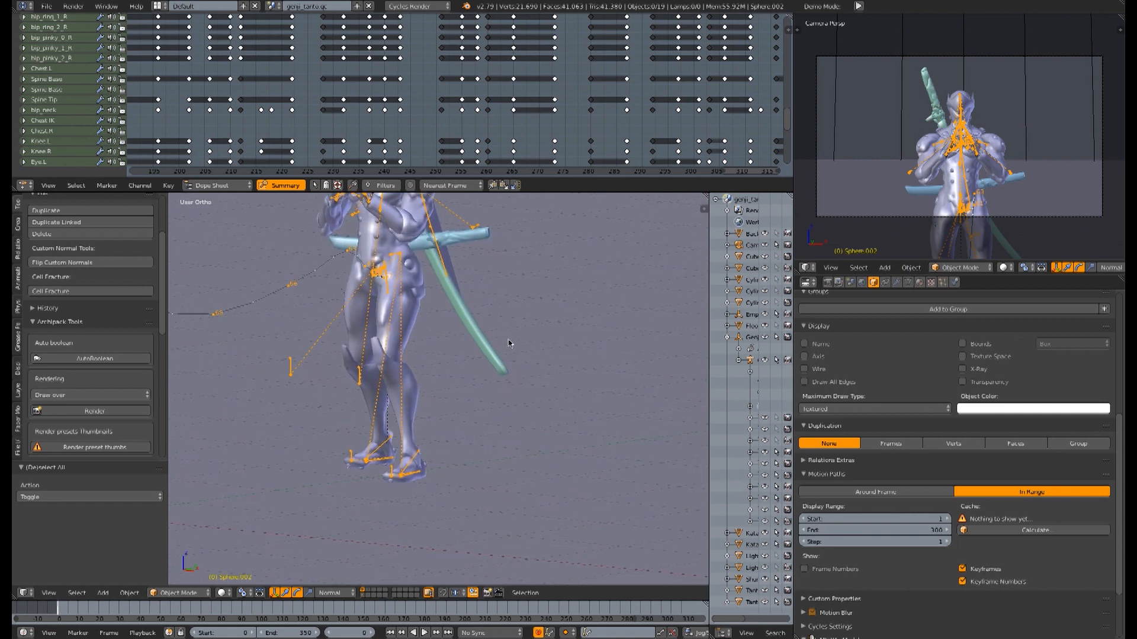
left_click(491, 406)
key("shift+a")
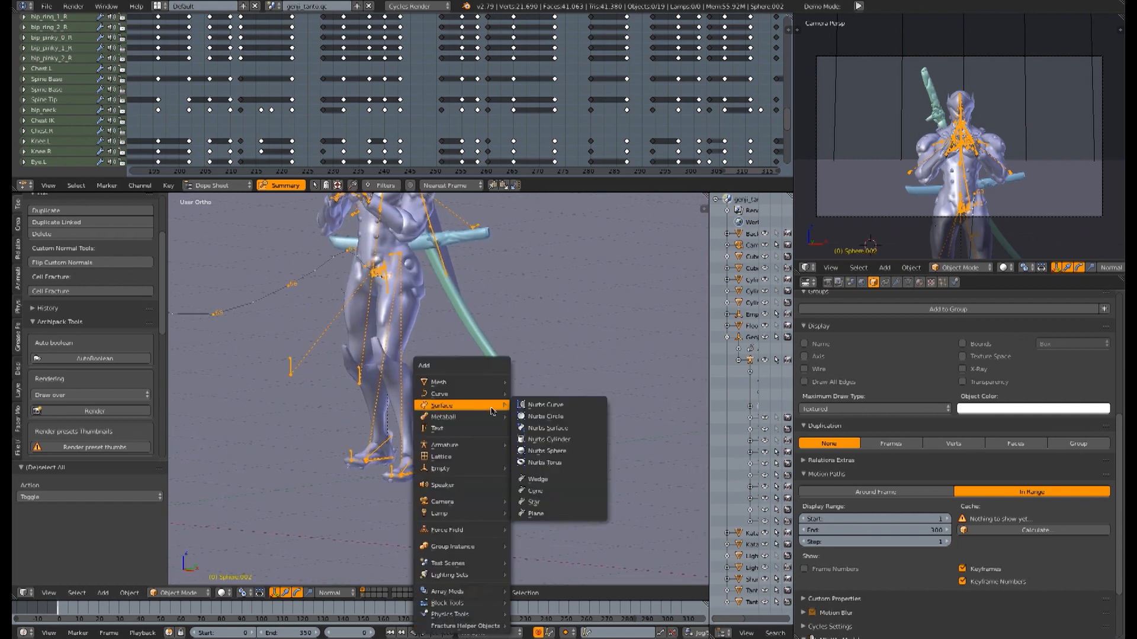
mouse_move(469, 383)
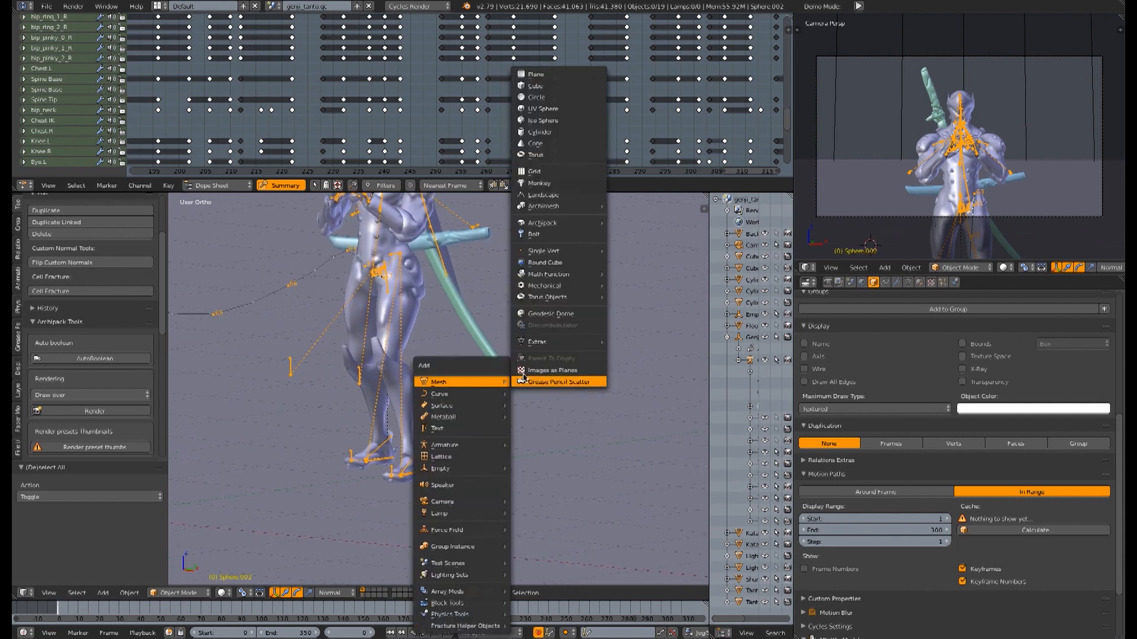
left_click(556, 113)
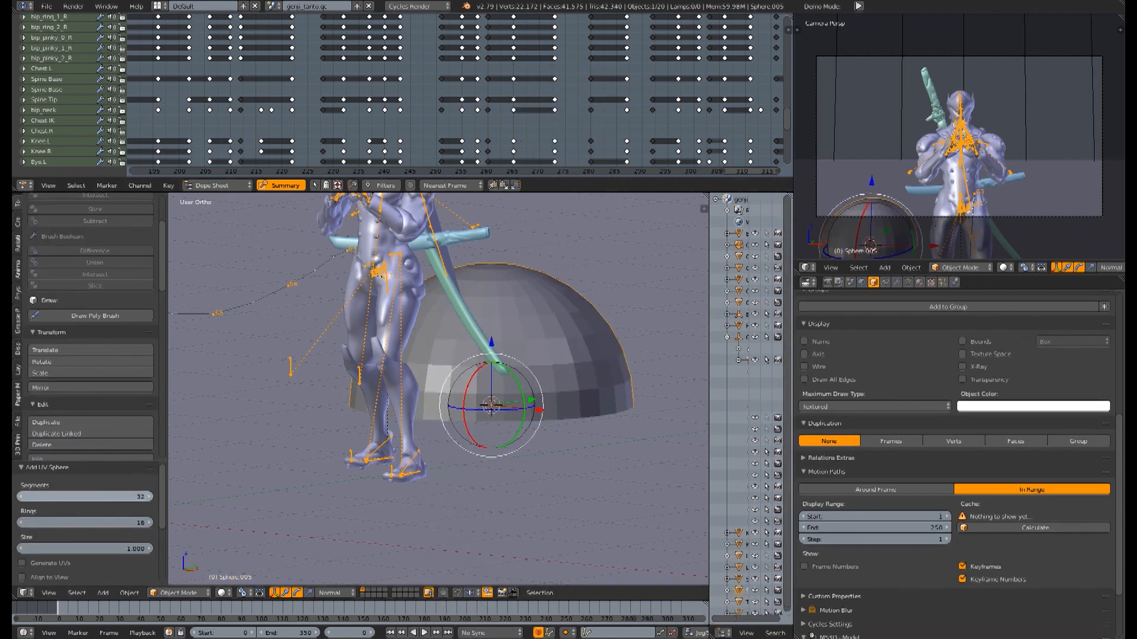
Set the new sphere to 12 segments and 12 rings, and return to frame 0.
key("Tab")
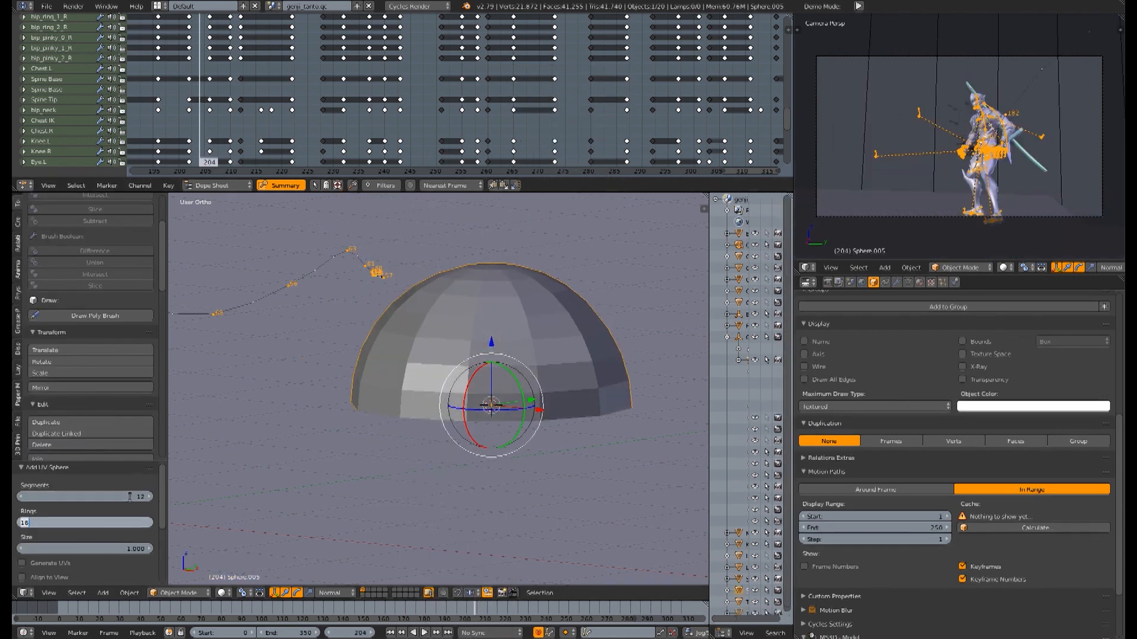
type("12")
key("Return")
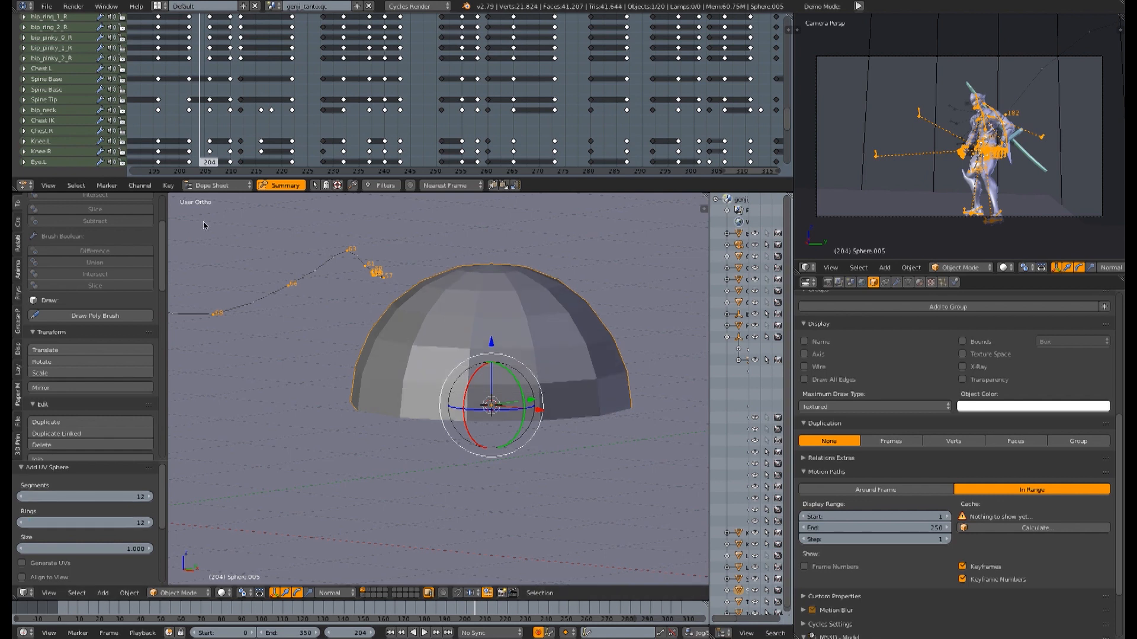
left_click_drag(65, 612, 26, 610)
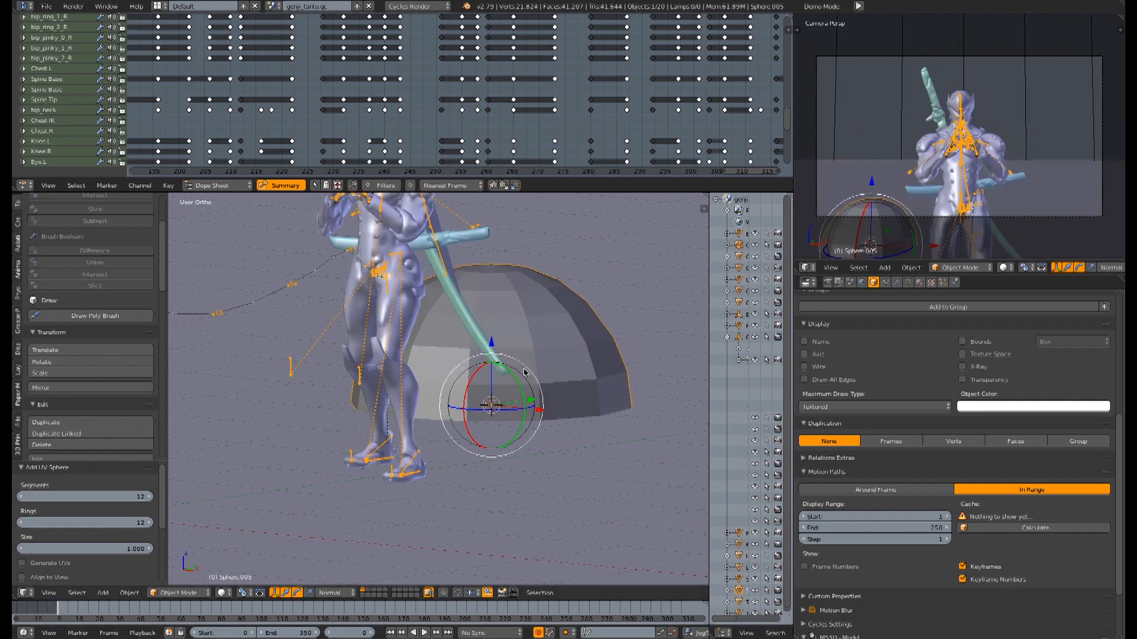
Scale the new sphere down to a small ball and raise it beside the tip of the long sword.
key("s")
left_click(510, 388)
key("g")
left_click(532, 319)
Apply smooth shading to the small sphere and give it a new material.
scroll(104, 371, "down", 4)
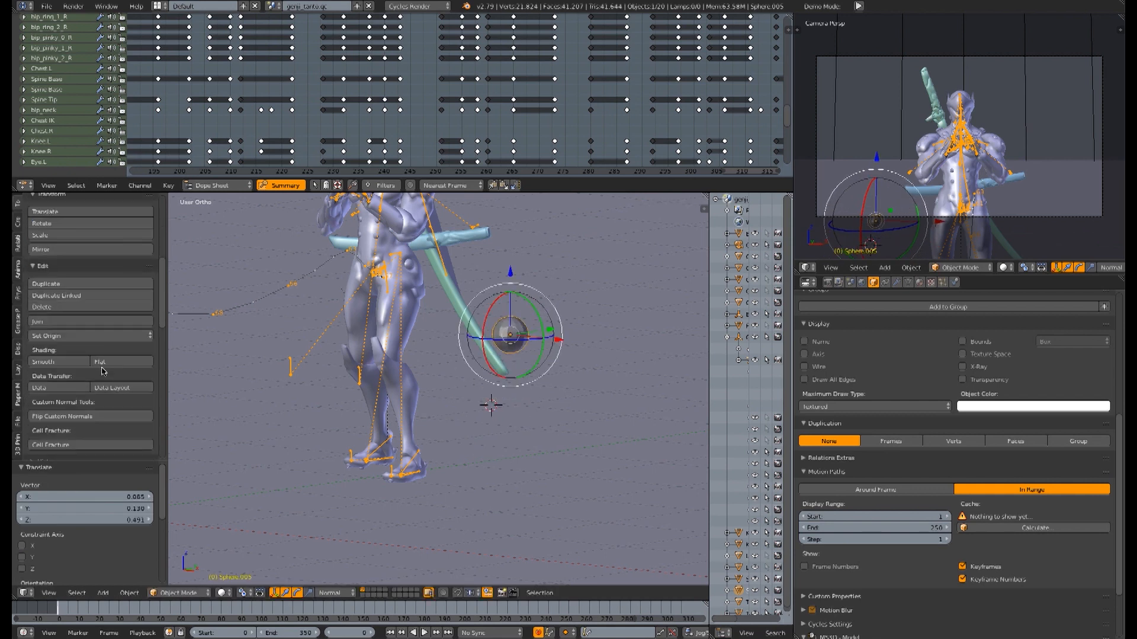
left_click(64, 362)
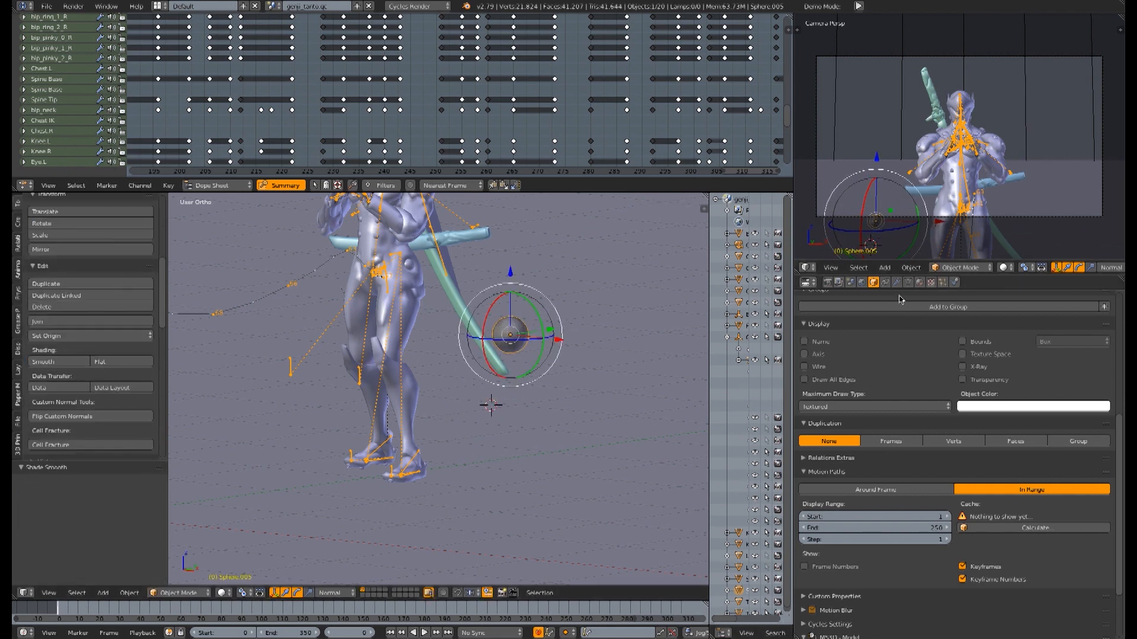
left_click(920, 283)
left_click(861, 358)
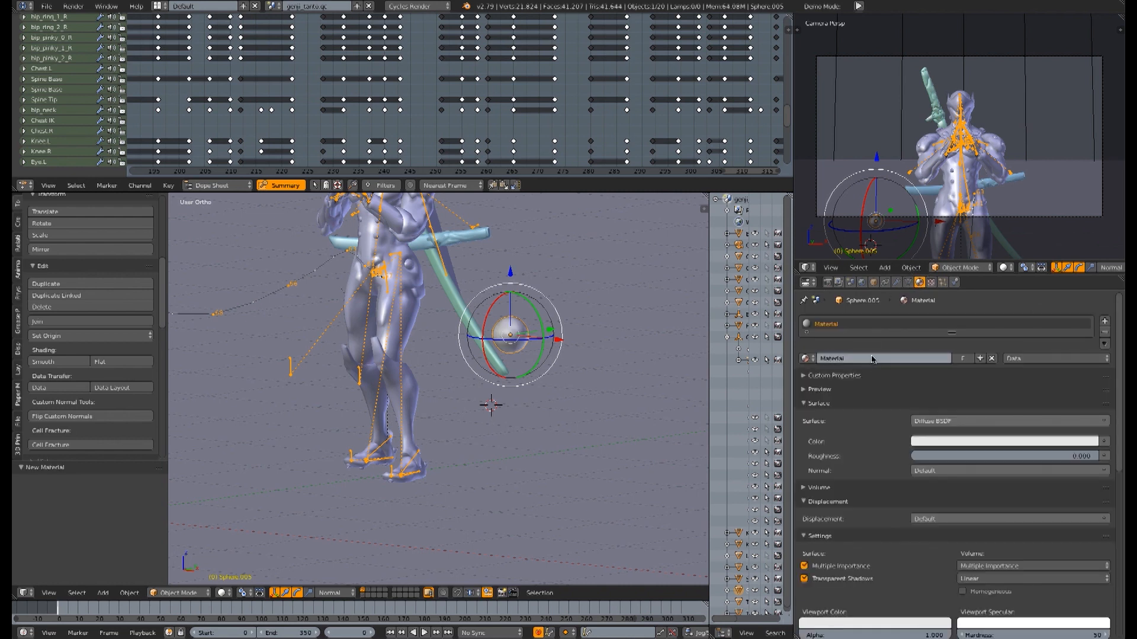
Set the viewport color of the sphere's new material to cyan.
scroll(844, 485, "down", 5)
left_click(844, 485)
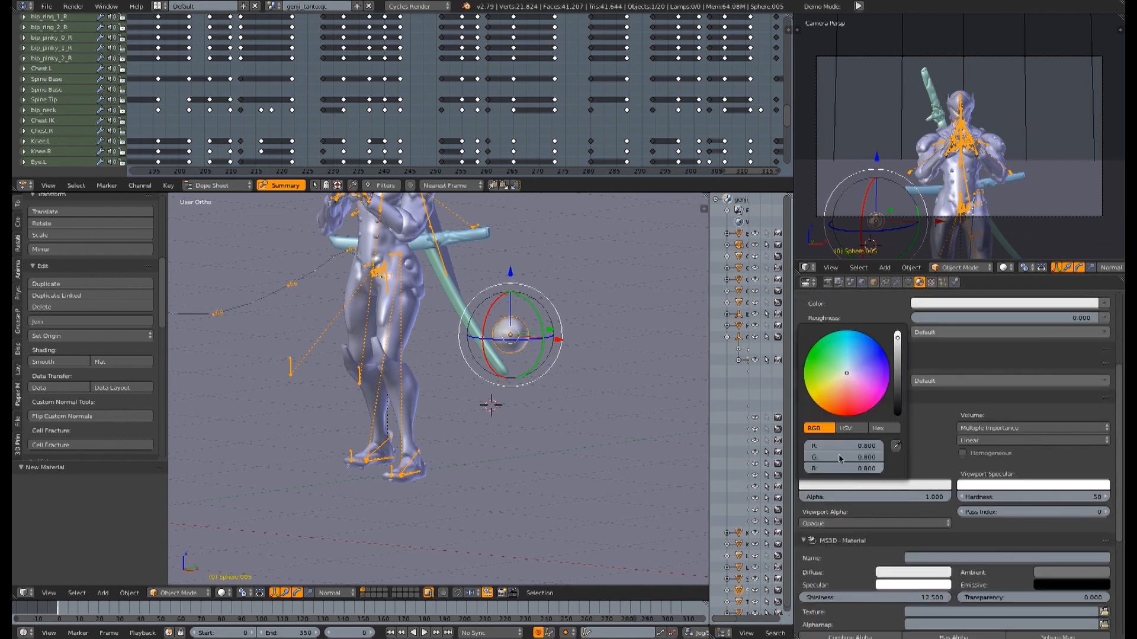
left_click_drag(851, 374, 841, 330)
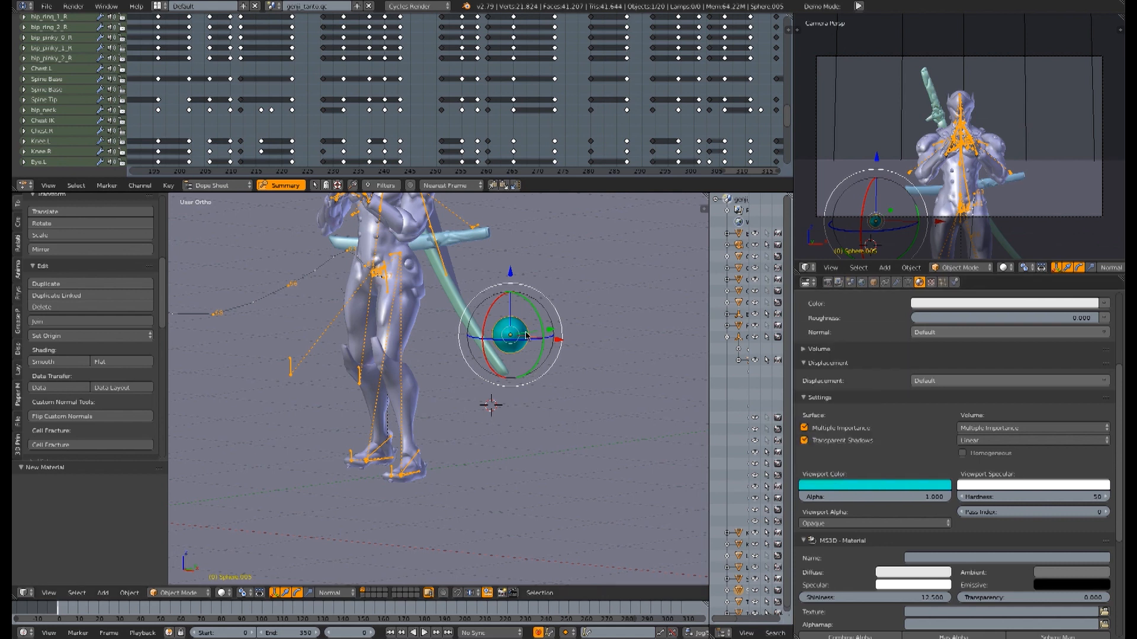
In the right side view, move the cyan sphere to the space just in front of the character's lower leg.
key("KP_3")
scroll(568, 361, "down", 3)
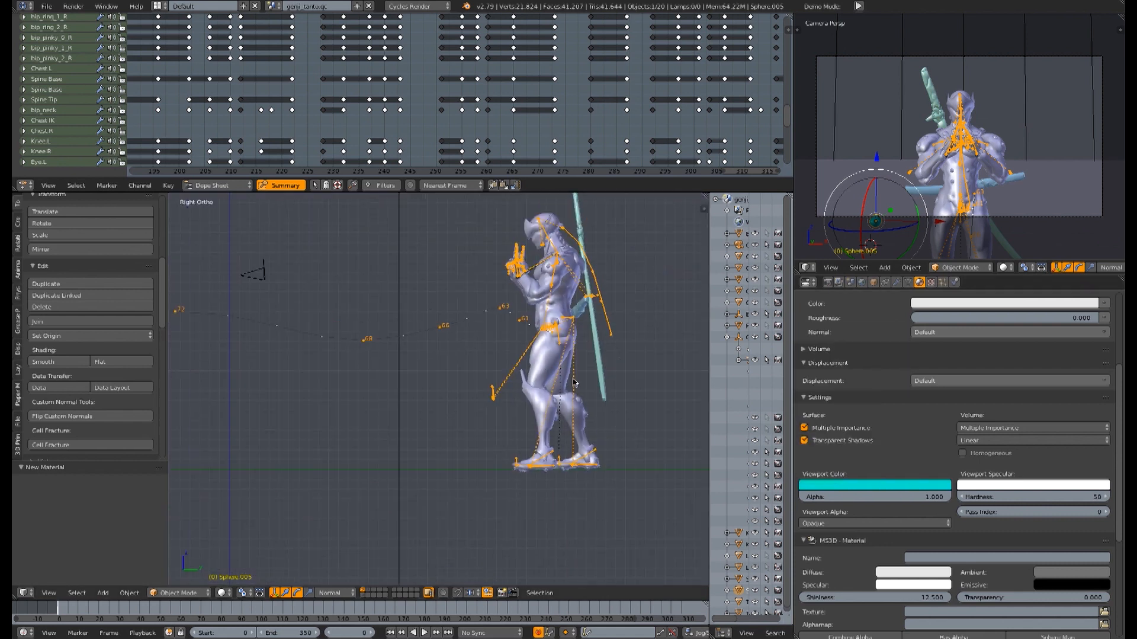
scroll(581, 372, "down", 3)
key("g")
left_click(409, 390)
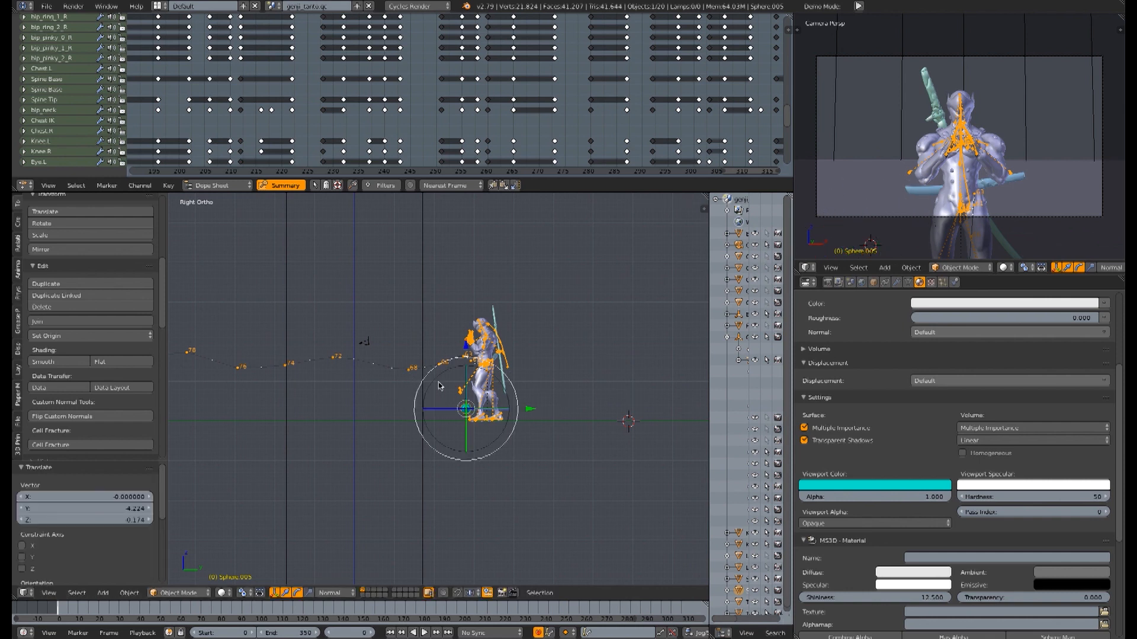
scroll(462, 386, "up", 2)
scroll(475, 384, "up", 10)
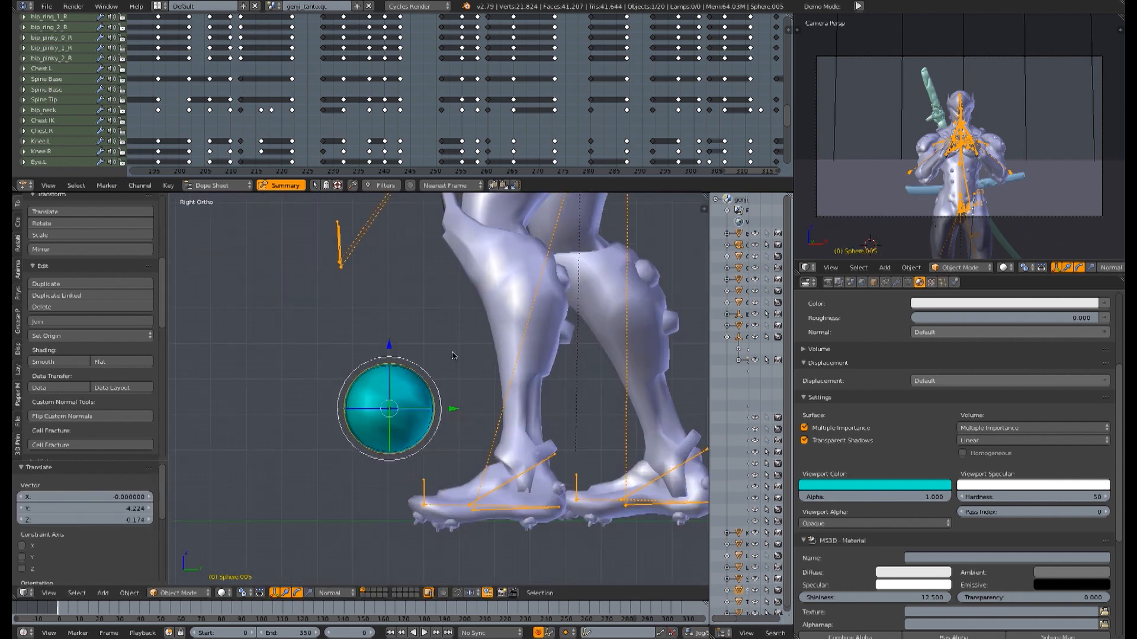
key("g")
left_click(536, 505)
key("s")
key("Escape")
key("g")
left_click(400, 394)
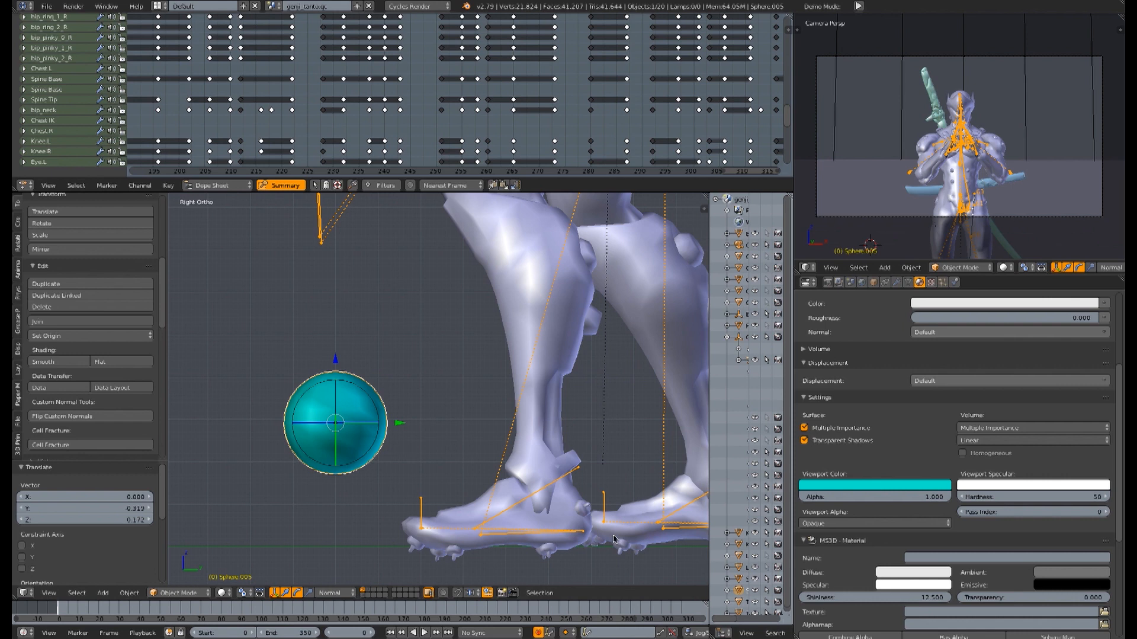
Snap the 3D cursor to the left heel roll bone and snap the cyan sphere onto the cursor.
right_click(523, 504)
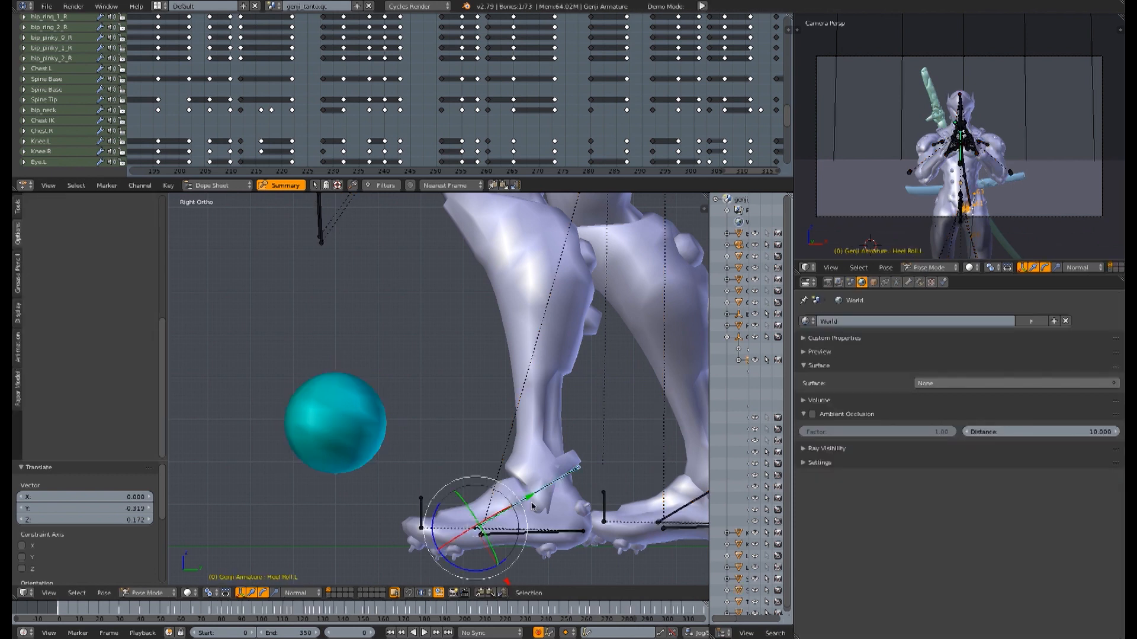
key("shift+s")
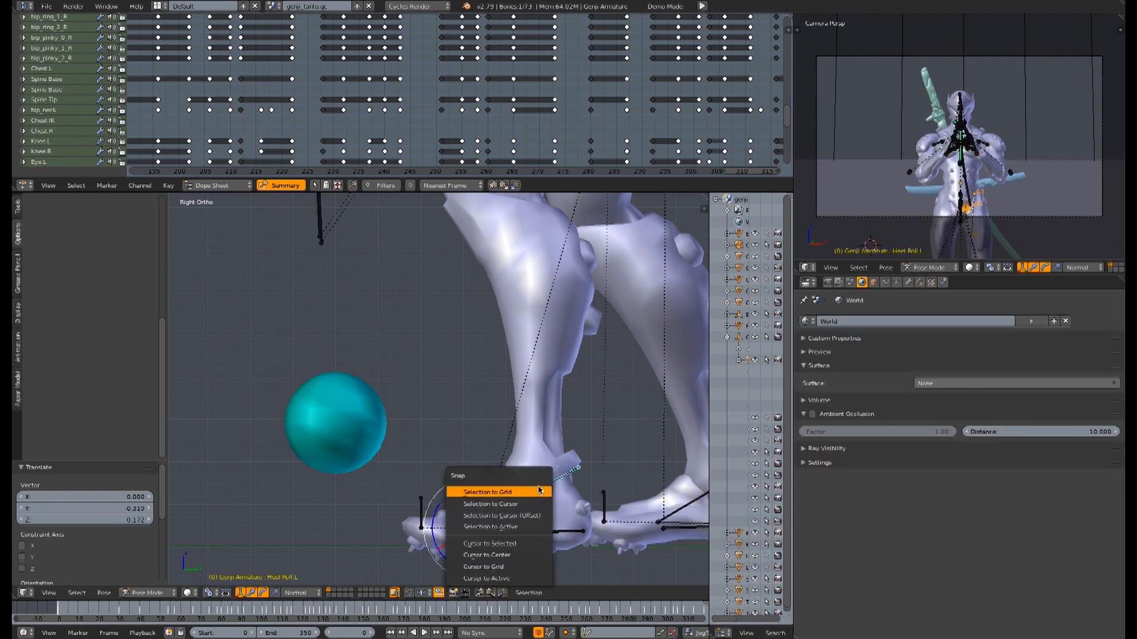
left_click(538, 542)
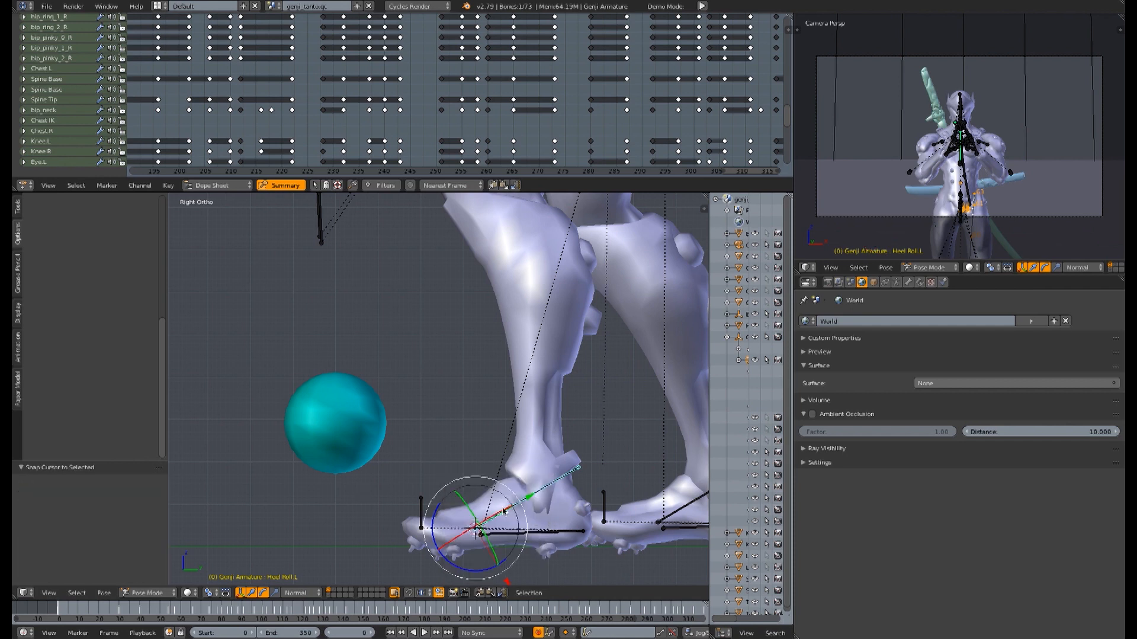
right_click(333, 410)
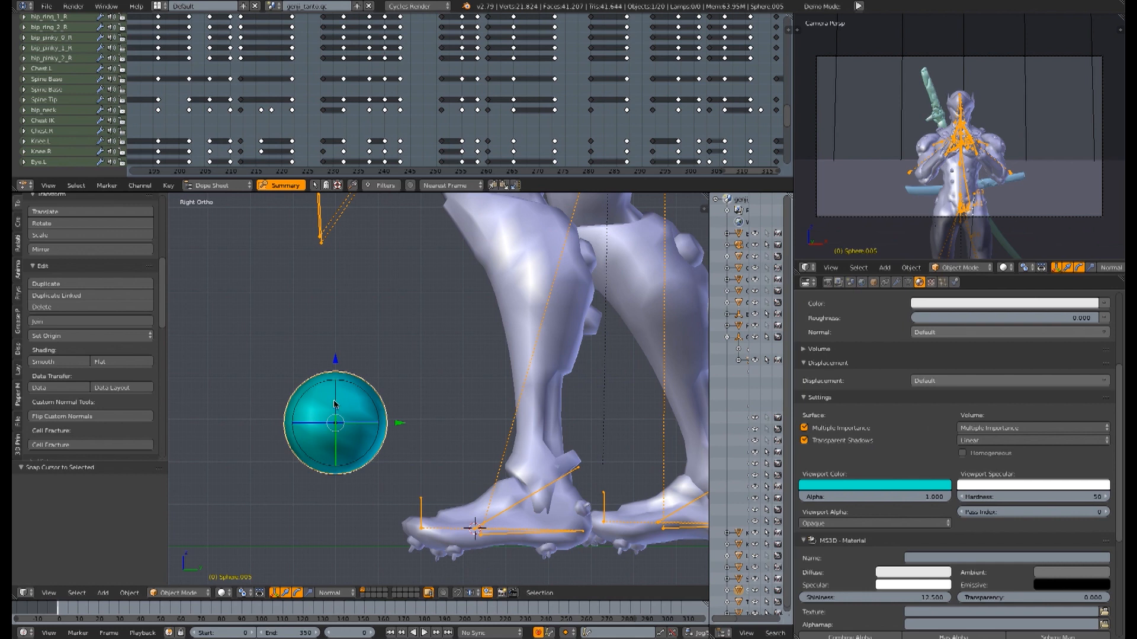
key("shift+s")
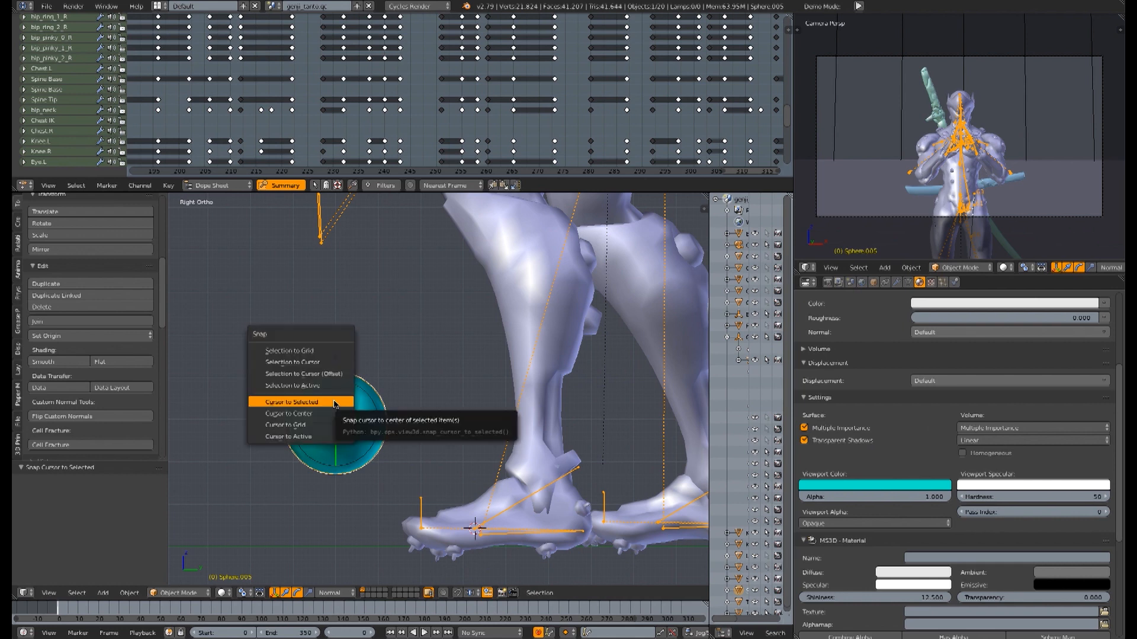
left_click(322, 363)
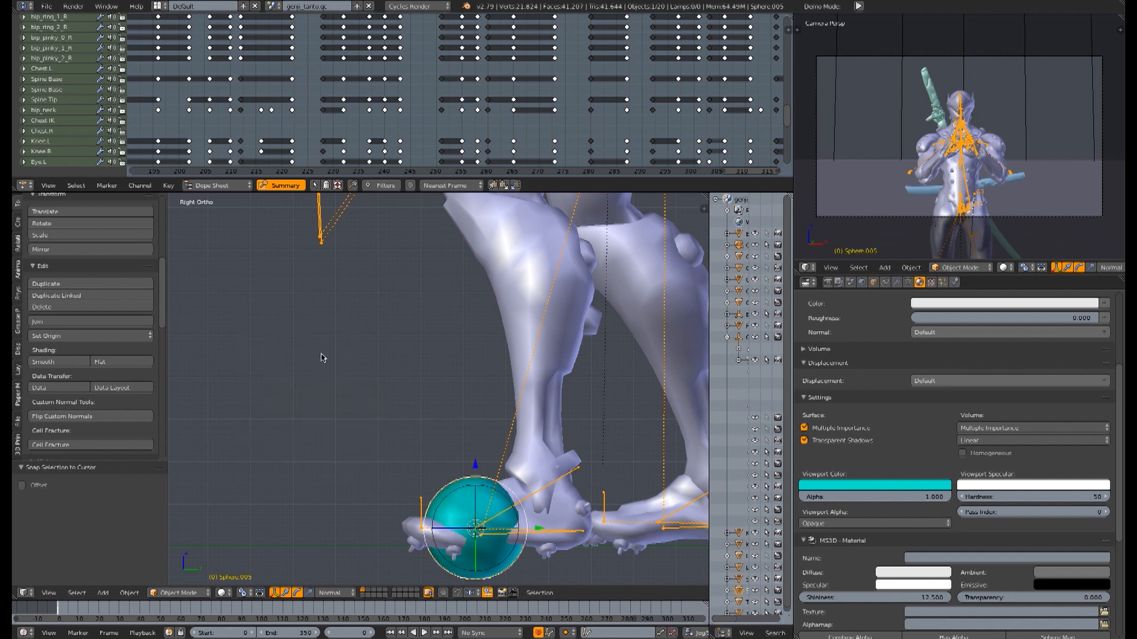
Parent the cyan sphere to the left heel roll bone using Bone Relative.
right_click(541, 491)
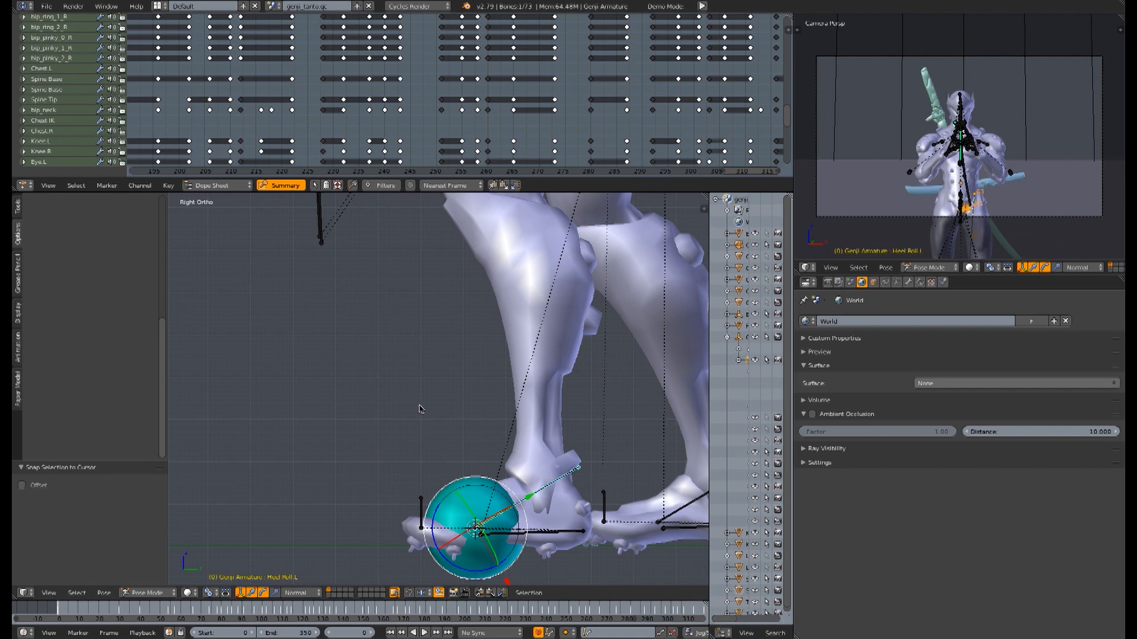
key("ctrl+p")
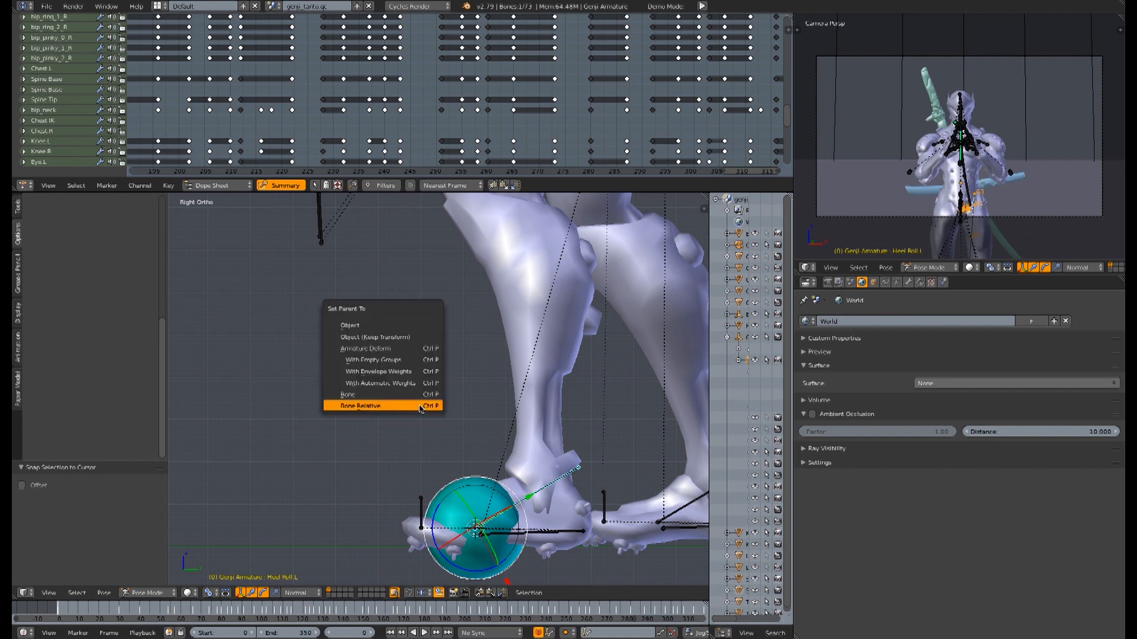
left_click(364, 407)
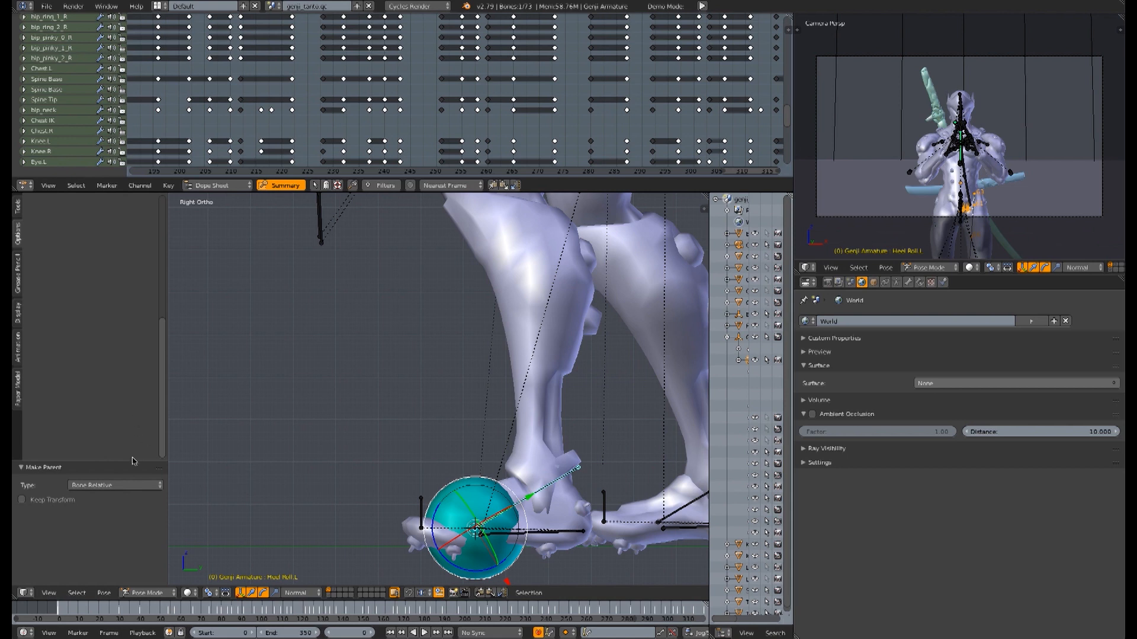
Play the start of the animation up to frame 48 to check the sphere's attachment to the foot.
middle_click_drag(255, 102, 636, 144)
middle_click_drag(350, 126, 445, 113)
key("alt+a")
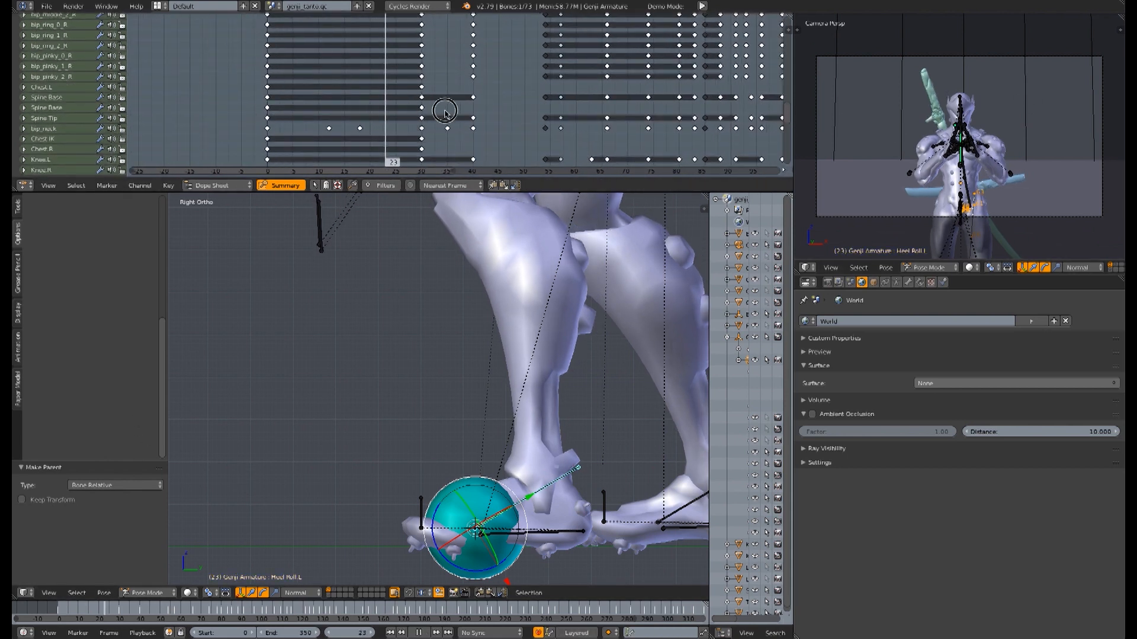
key("alt+a")
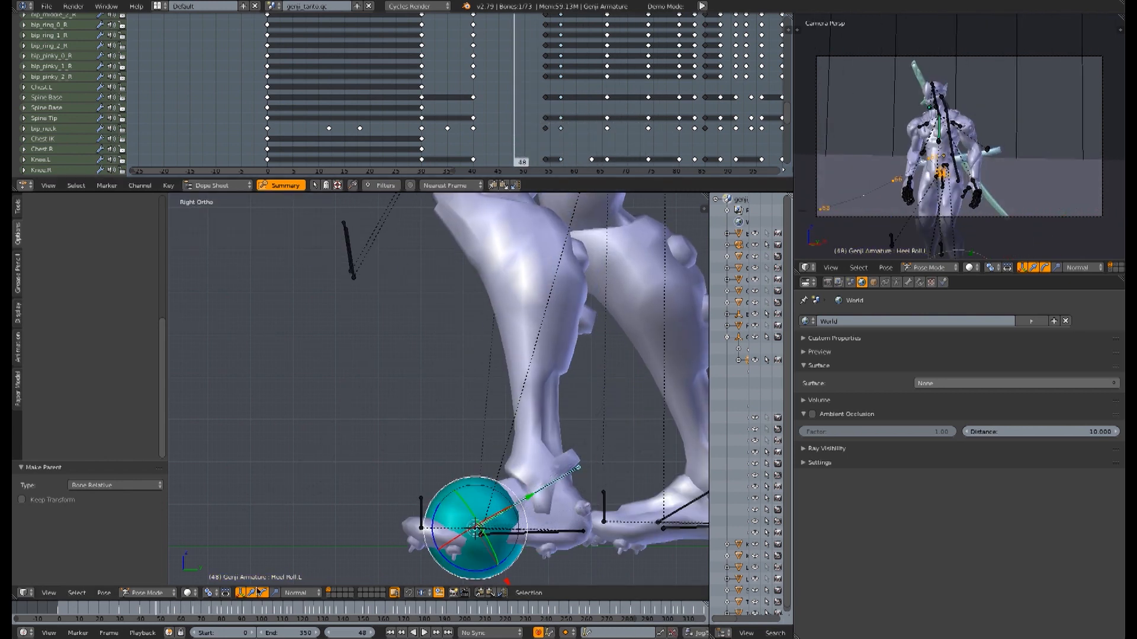
Move the cyan sphere to layer 11 and display only that layer.
right_click(467, 480)
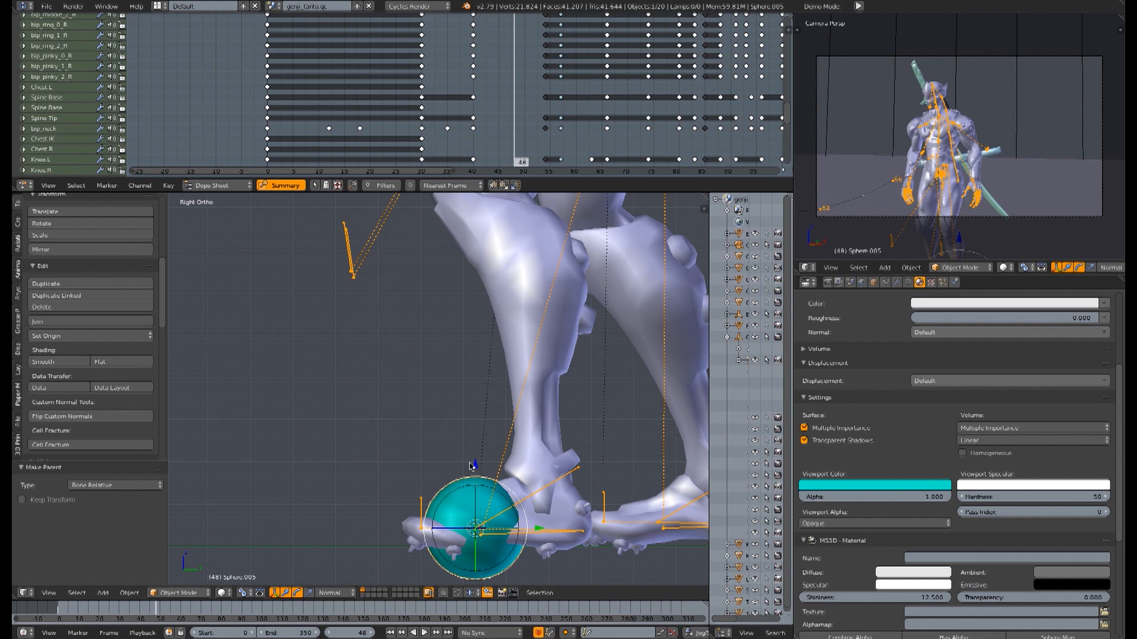
key("m")
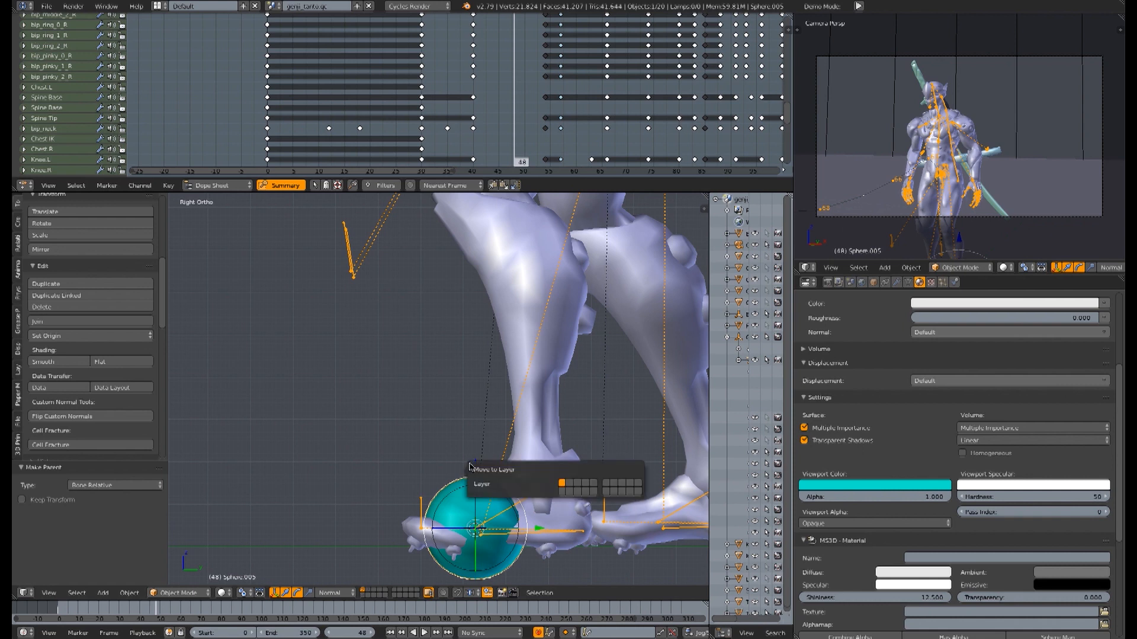
left_click(563, 495)
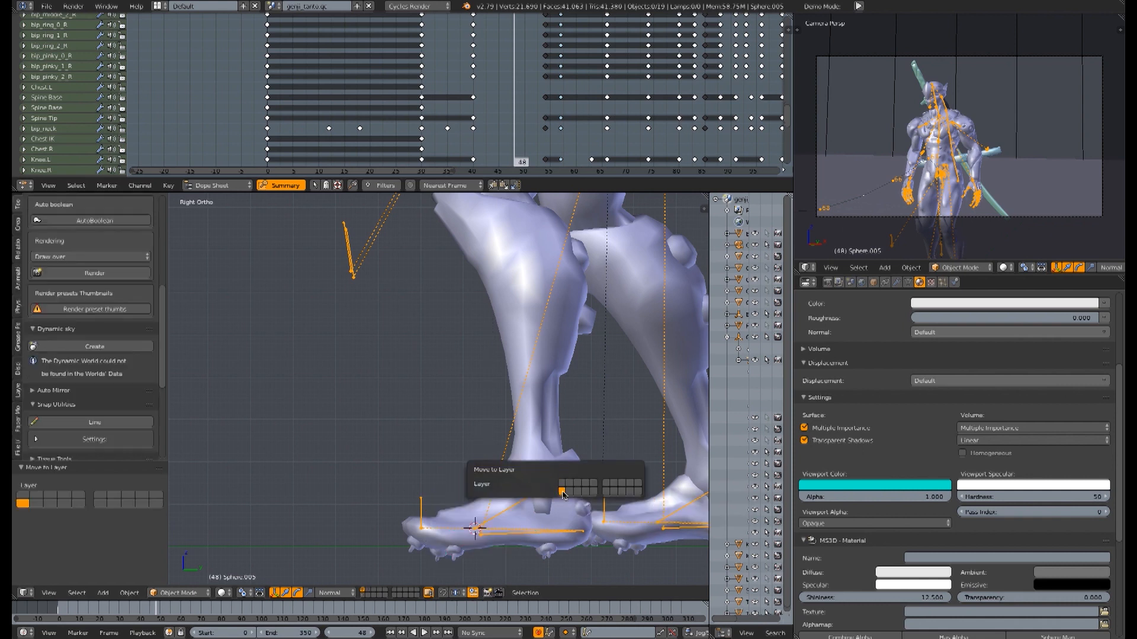
left_click(365, 596)
Scrub the animation to frame 66 to watch the coloured spheres move without the character.
scroll(515, 327, "down", 8)
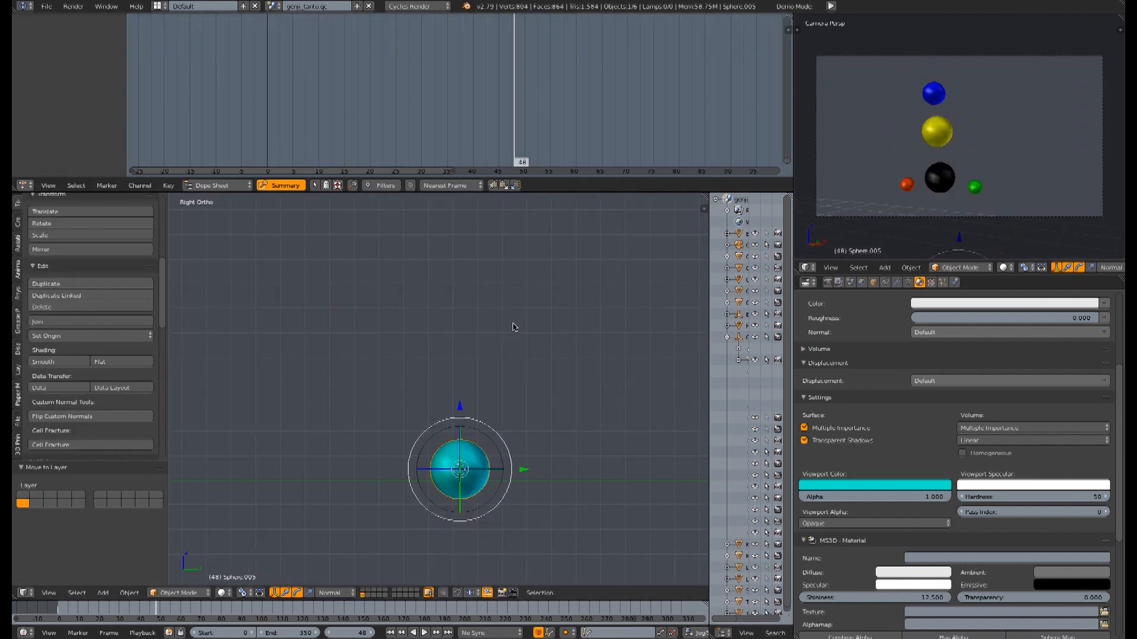
middle_click_drag(515, 329, 501, 416, "shift")
scroll(501, 416, "down", 1)
left_click_drag(354, 106, 610, 101)
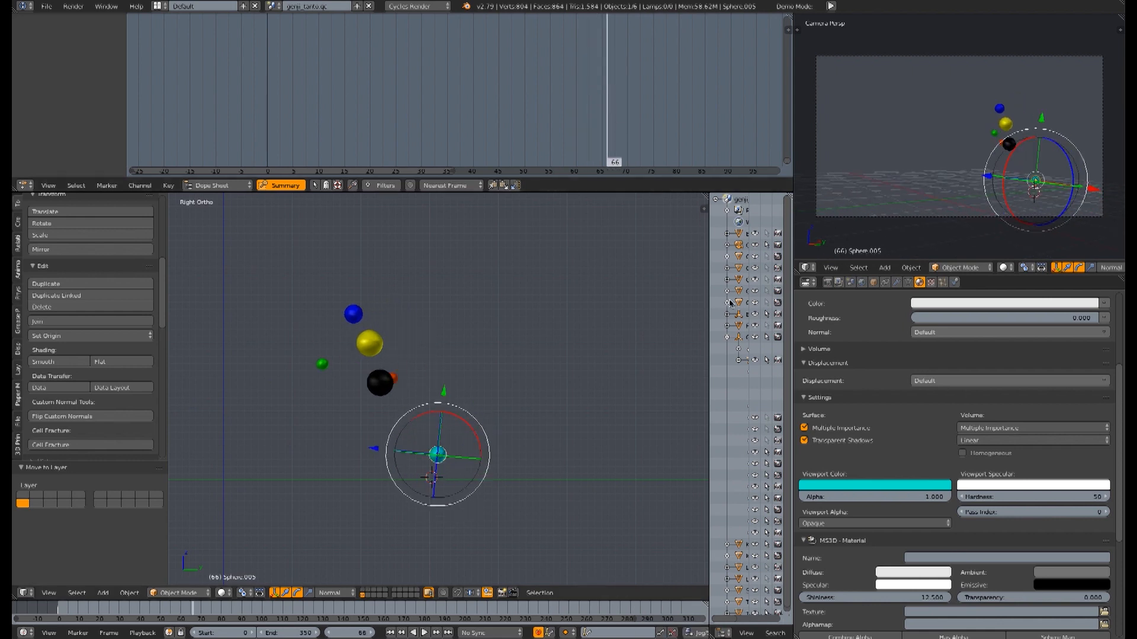
Calculate the cyan sphere's motion path for frames 1 to 250 and bring the path into view.
left_click(874, 283)
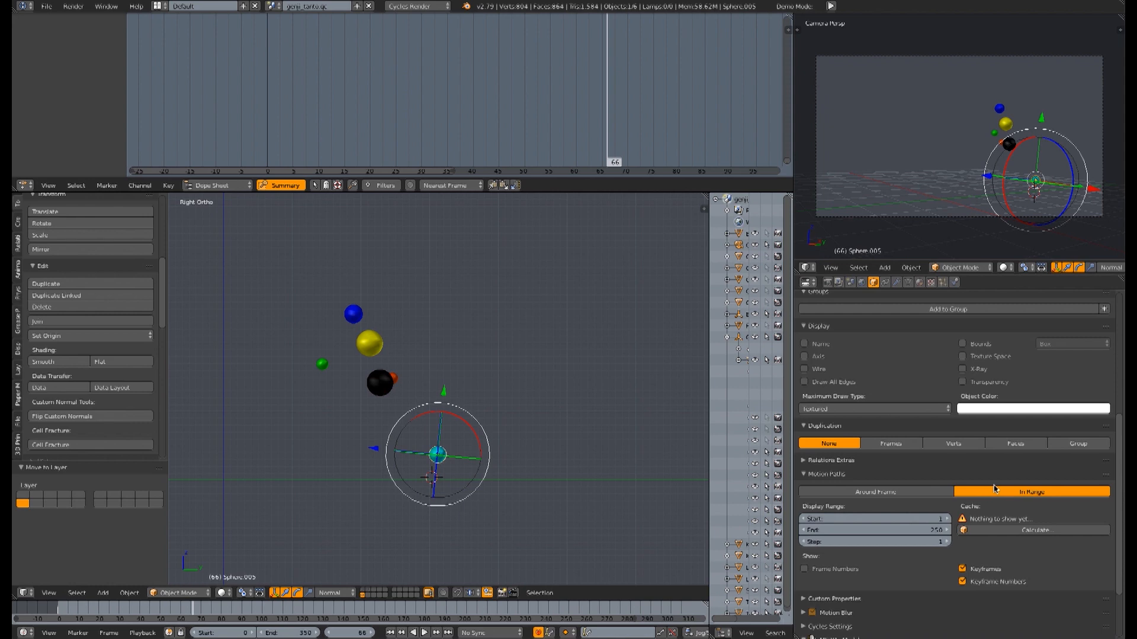
left_click(1020, 530)
left_click(1004, 521)
middle_click_drag(432, 374, 562, 346, "shift")
scroll(556, 345, "down", 5)
middle_click_drag(418, 317, 536, 322, "shift")
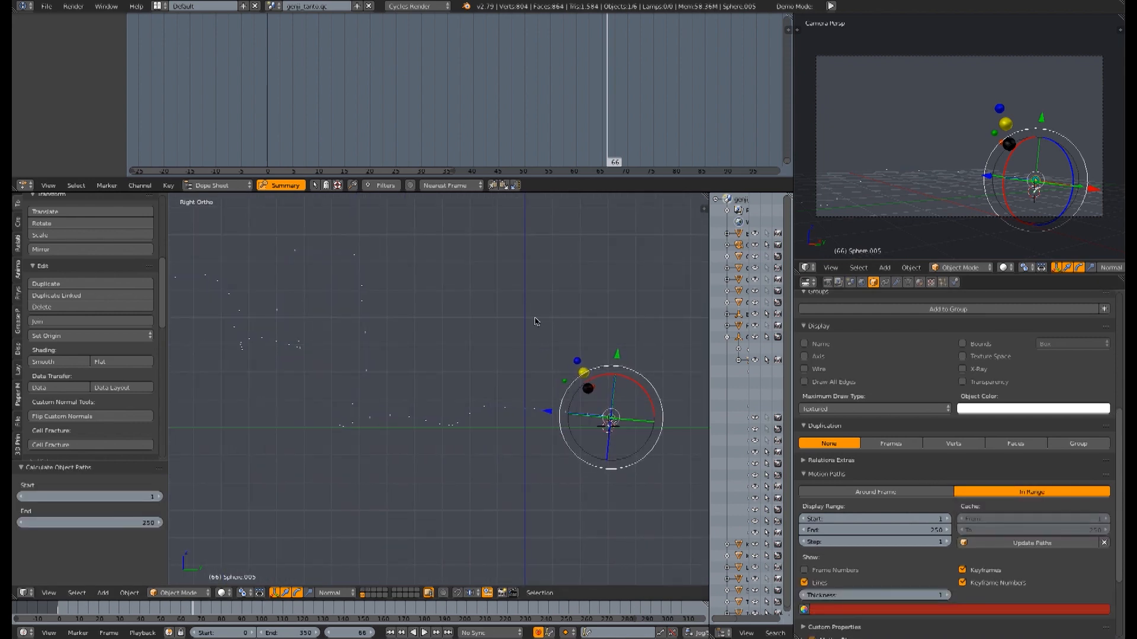
Go to frame 69 and hide the tool shelf to give the motion path more room.
left_click_drag(554, 100, 627, 90)
middle_click_drag(550, 97, 464, 98)
scroll(497, 269, "down", 2)
scroll(499, 268, "up", 3)
middle_click_drag(517, 304, 426, 314, "shift")
key("t")
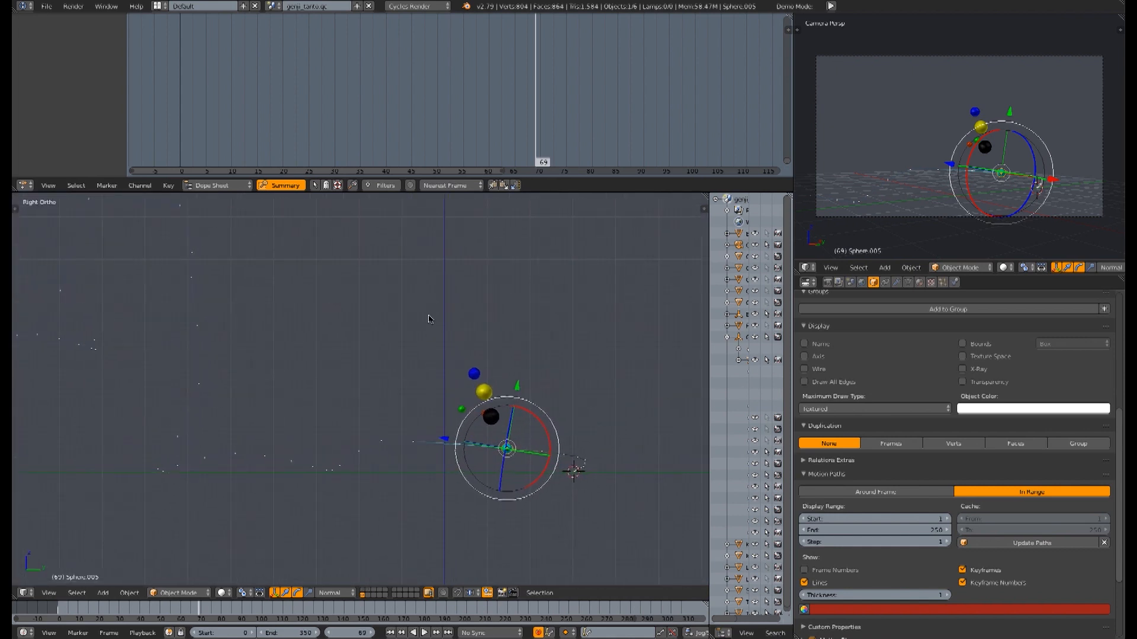
Scrub forward to frame 93 and back to frame 31 to examine the sphere's arcs along its motion path.
left_click_drag(426, 109, 557, 86)
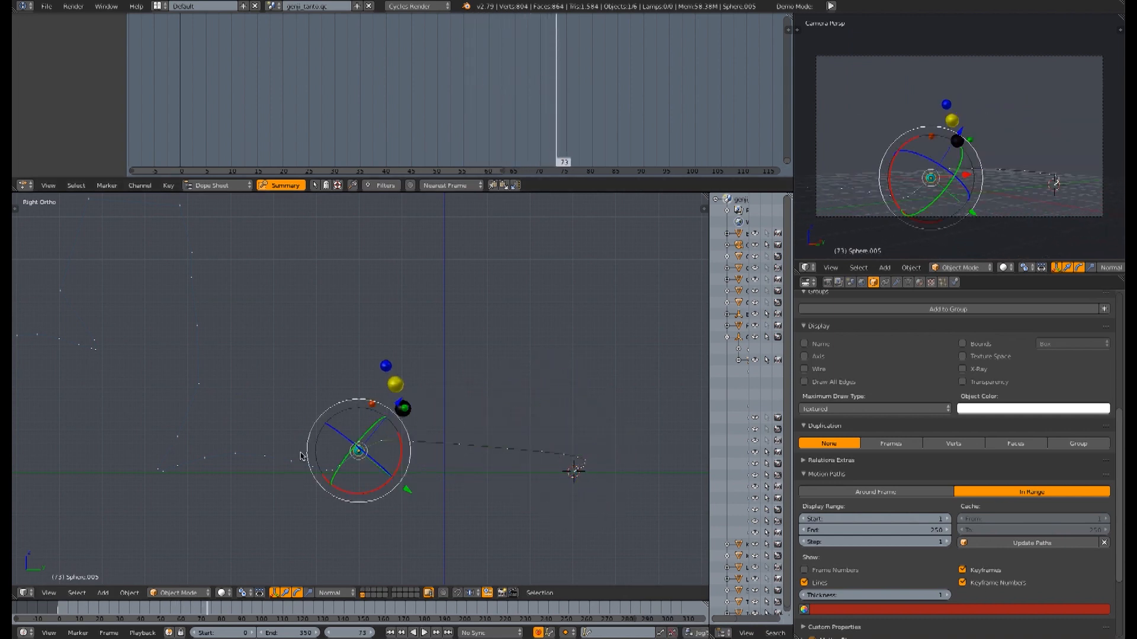
middle_click_drag(292, 318, 483, 388, "shift")
left_click_drag(568, 116, 659, 98)
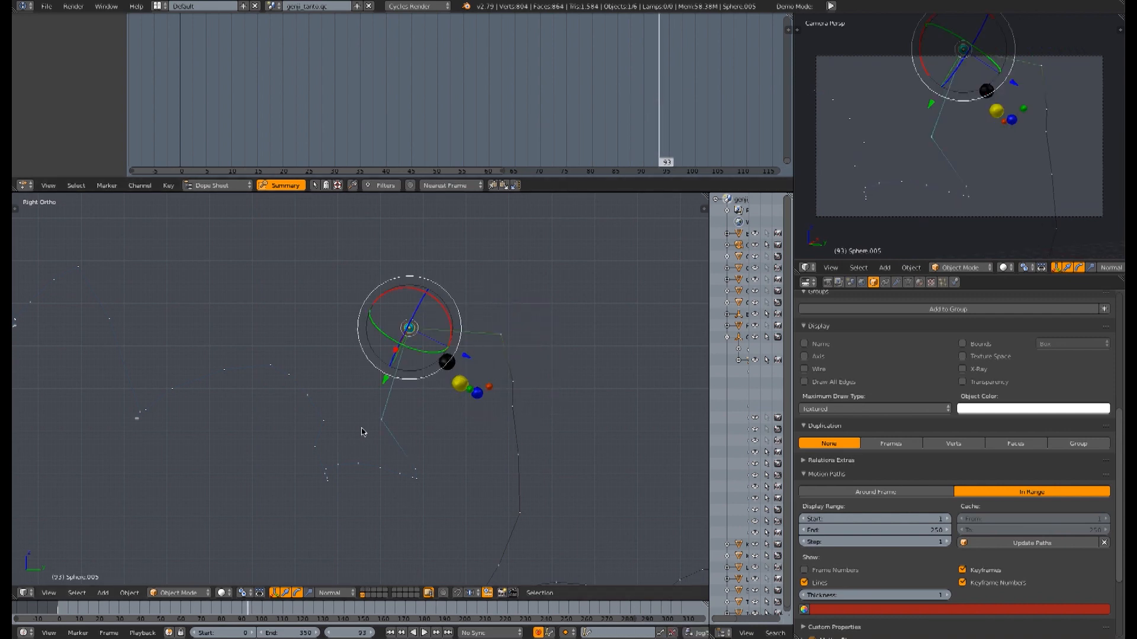
mouse_move(320, 383)
middle_mouse_down("shift")
mouse_move(619, 398)
mouse_move(315, 467)
mouse_move(396, 417)
mouse_move(406, 424)
mouse_move(317, 391)
middle_mouse_up("shift")
left_click_drag(571, 98, 240, 119)
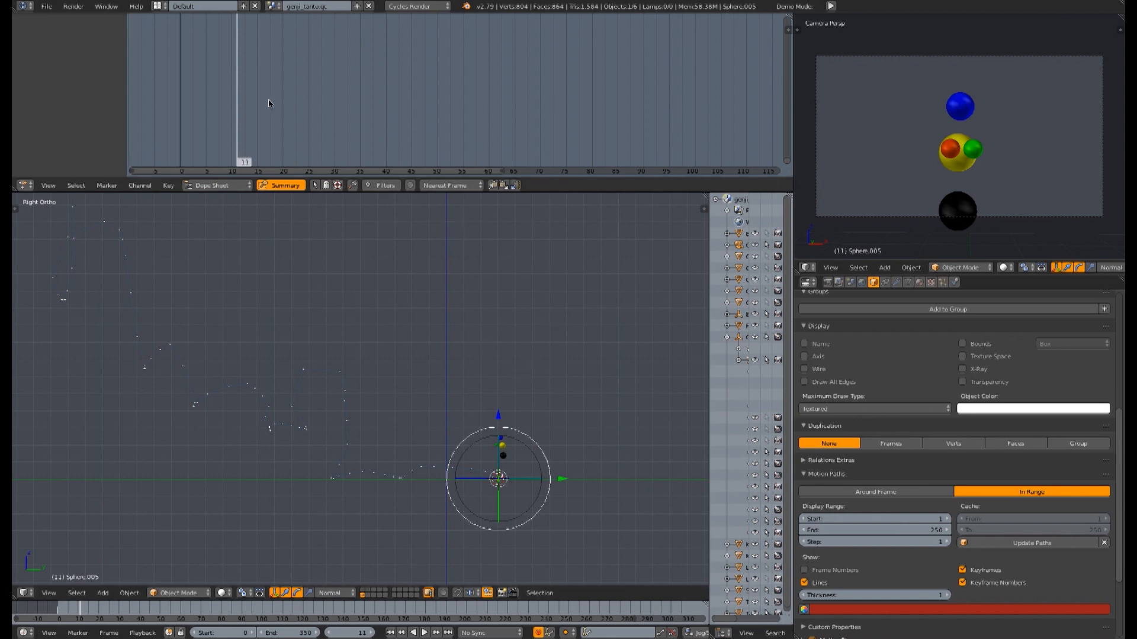
left_click_drag(283, 101, 339, 93)
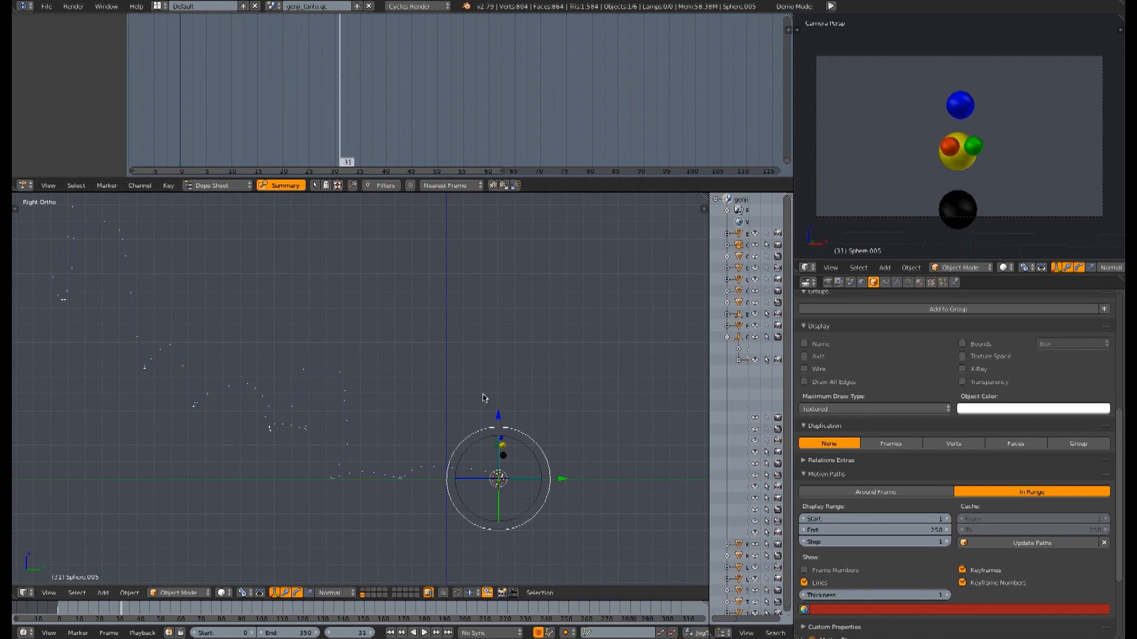
Switch to the web browser to view the Star Wars film entry The Kessel Run, and return to Blender.
left_click(237, 638)
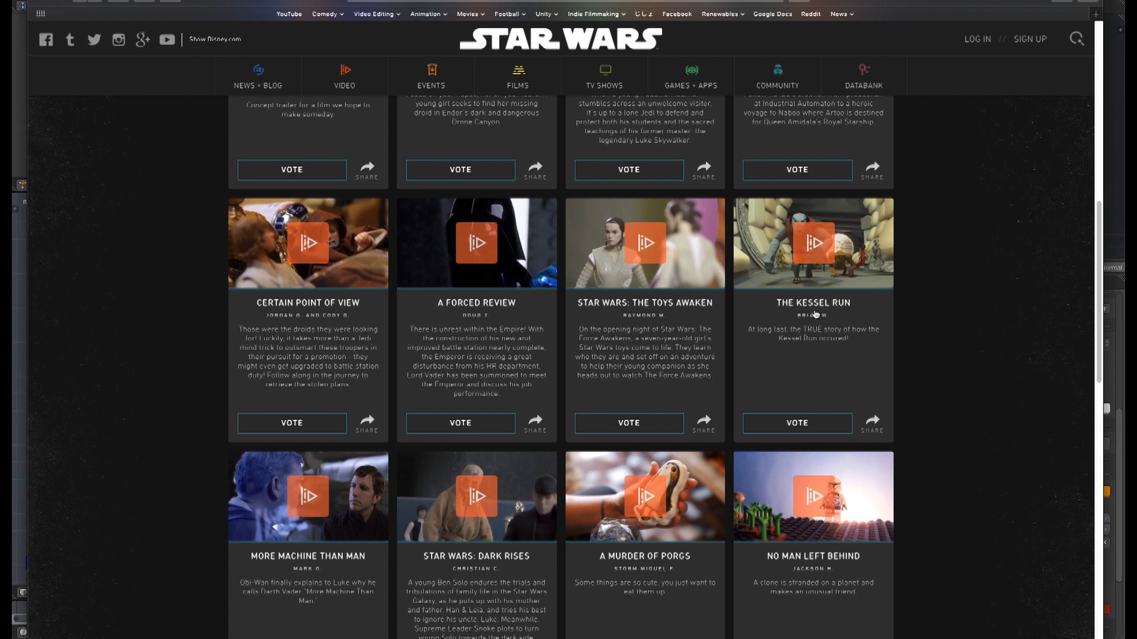
left_click(1113, 210)
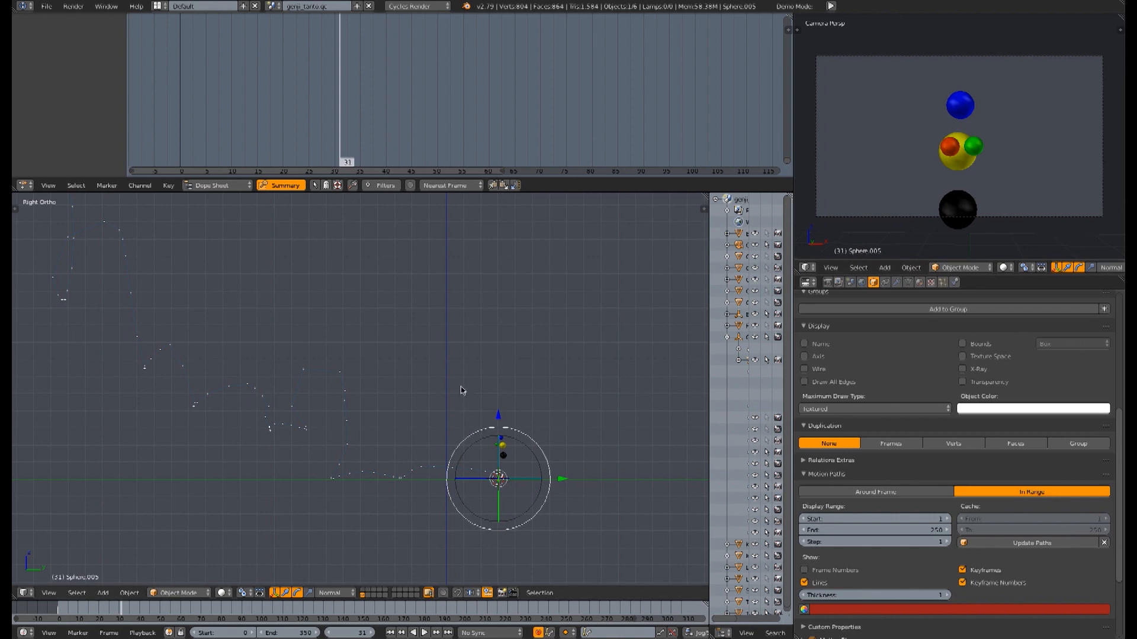